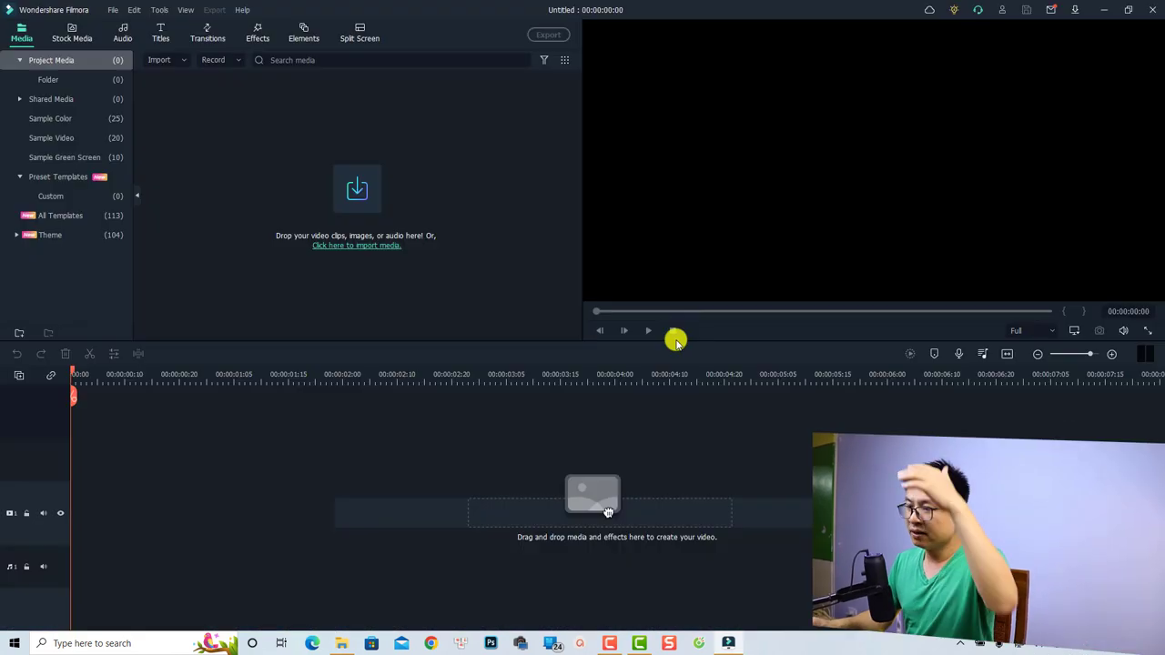
Download the HD seal-on-beach stock video from Pexels and preview it.
click(76, 34)
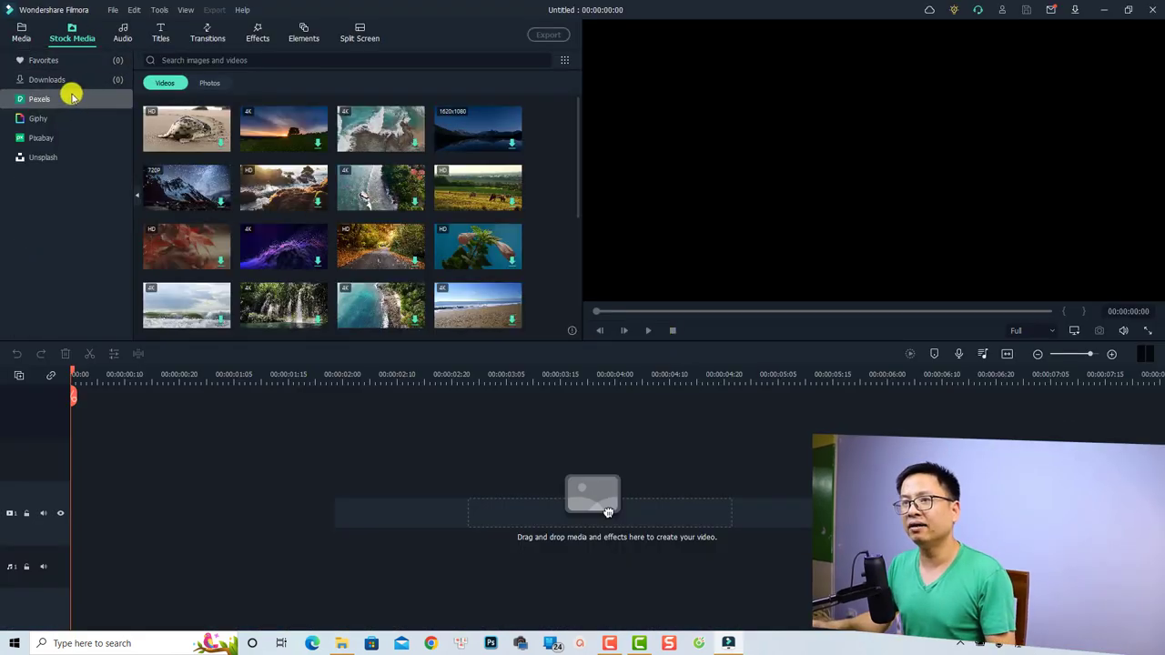
double_click(181, 146)
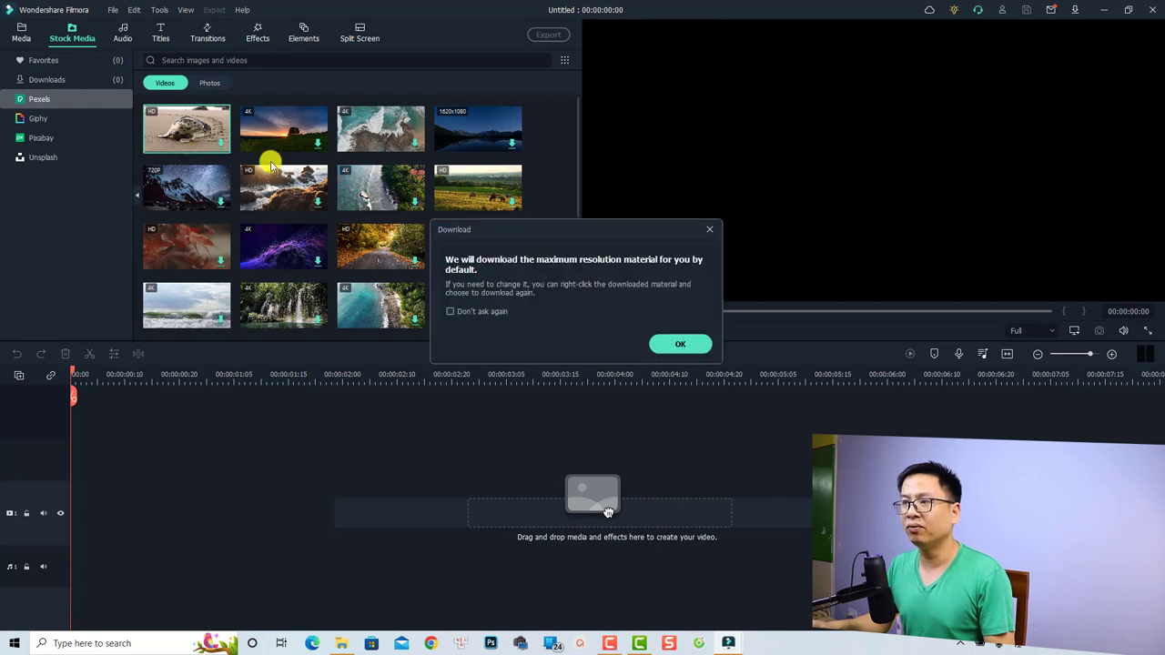
click(670, 347)
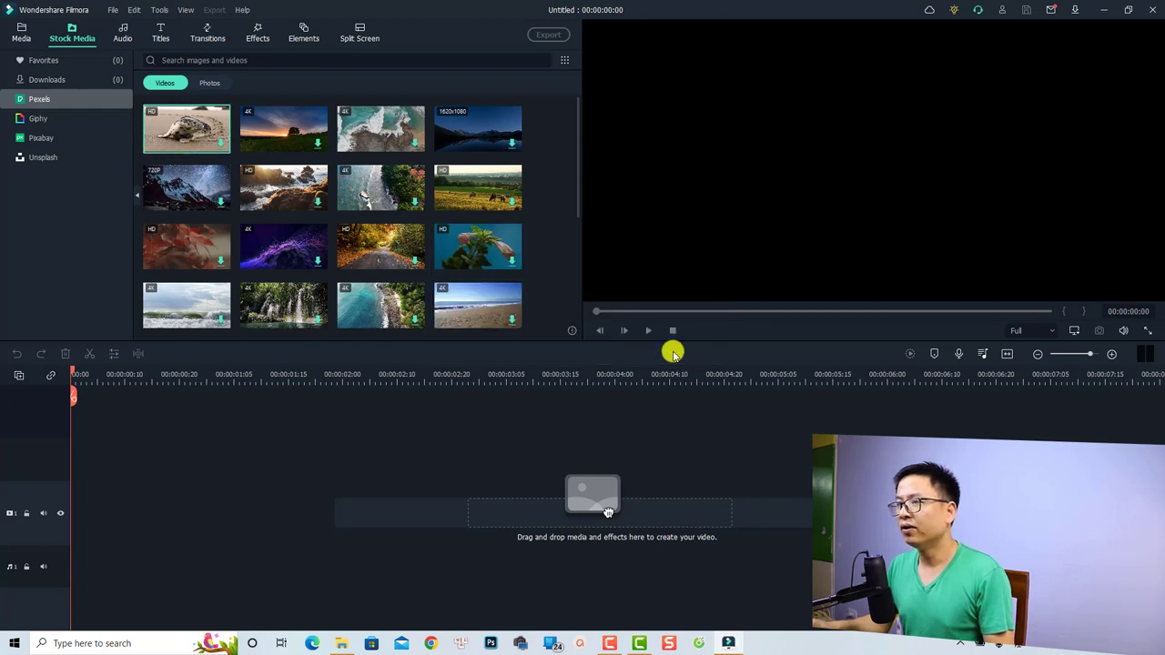
double_click(185, 146)
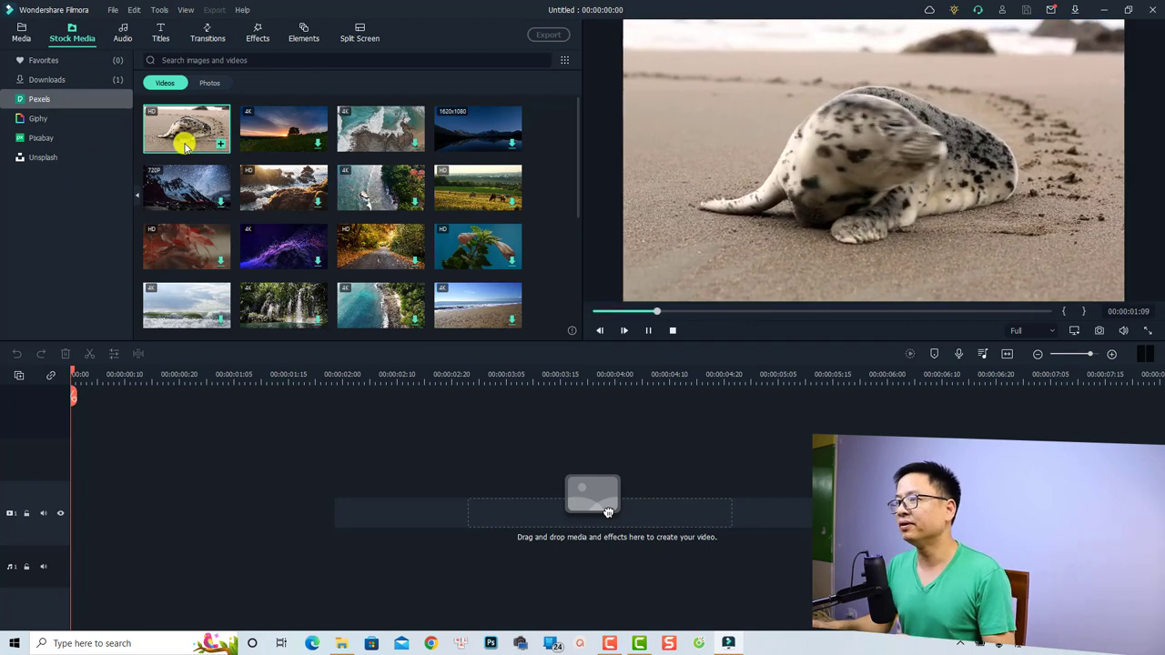
Place the seal video at the start of the video track, keeping the 1920 x 1080 25fps project settings, and return the playhead to 00:00:00:00.
drag(186, 148, 73, 513)
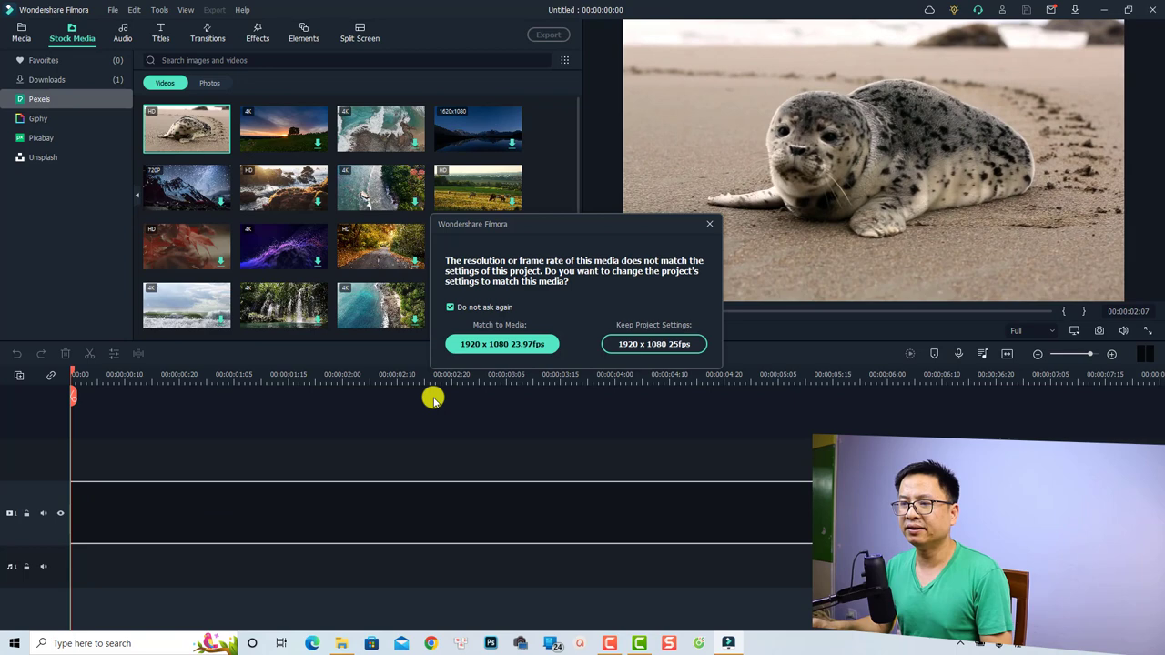
click(646, 342)
click(250, 425)
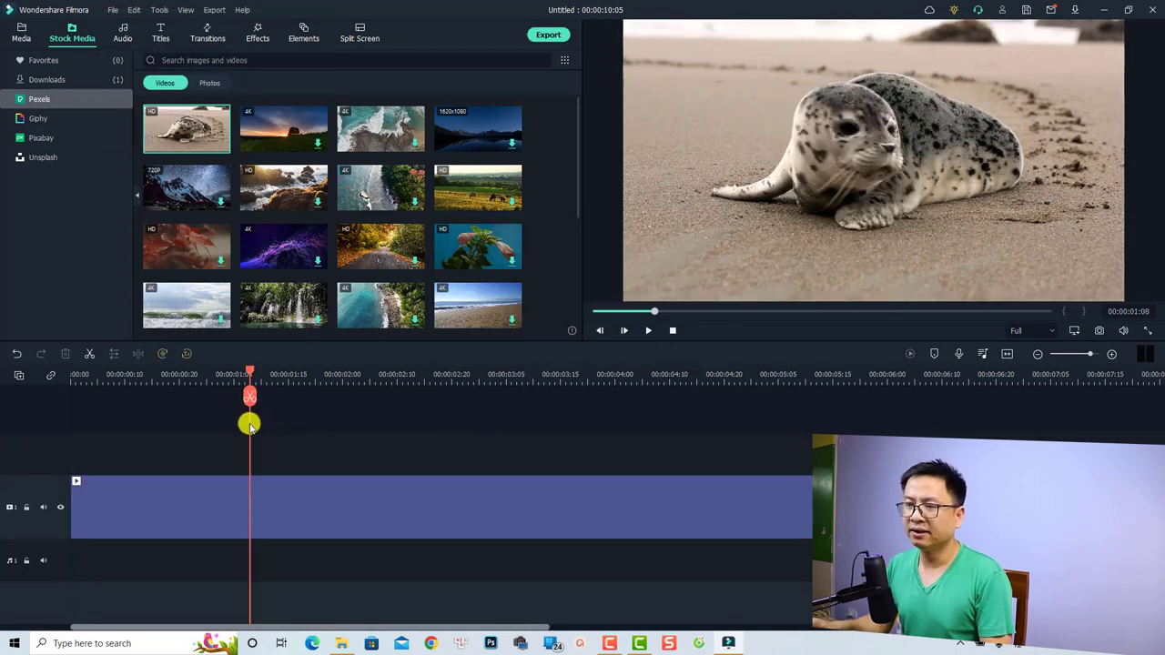
click(91, 378)
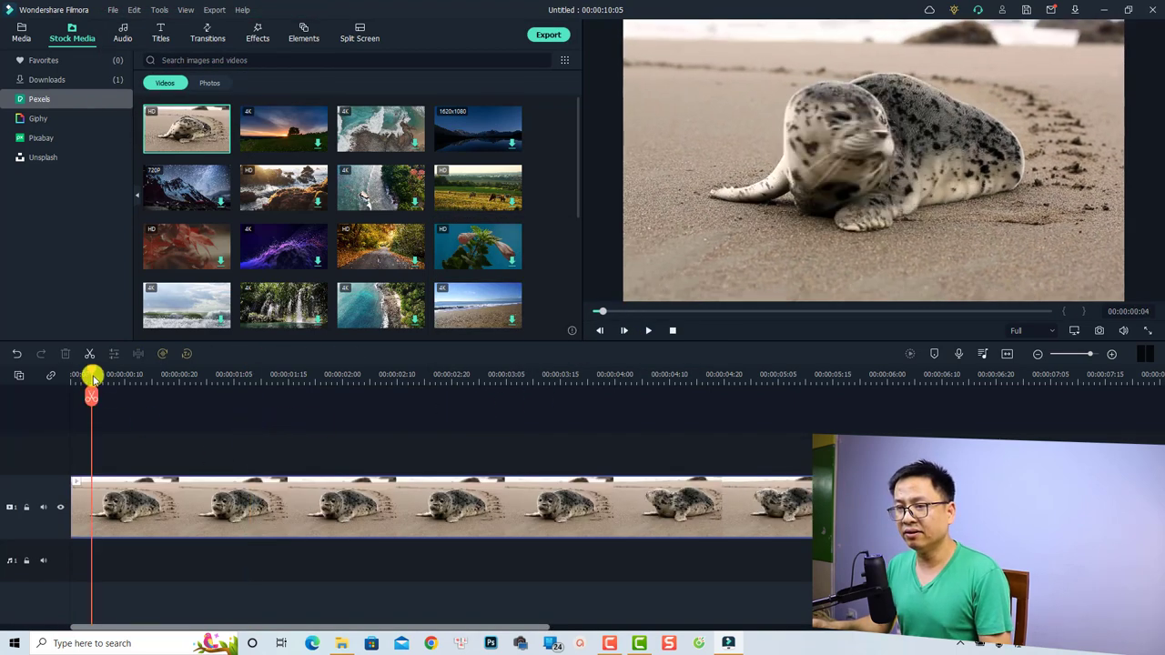
drag(92, 376, 71, 376)
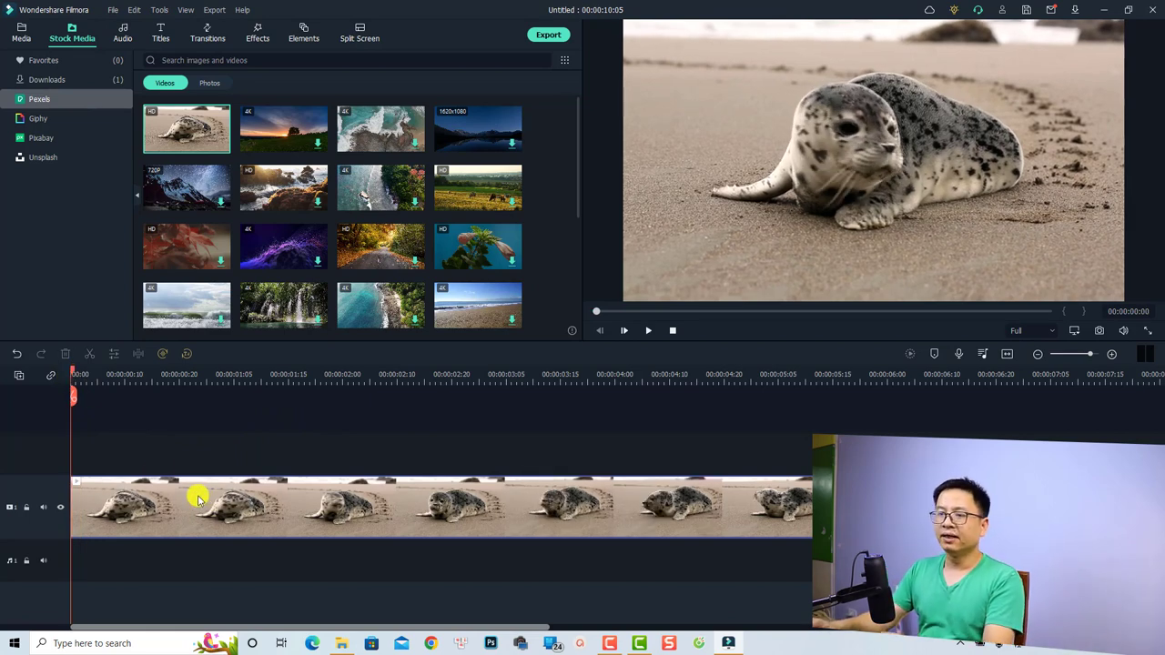
Apply the Basic Fade transition to the start of the seal clip and play back the fade-in.
click(198, 498)
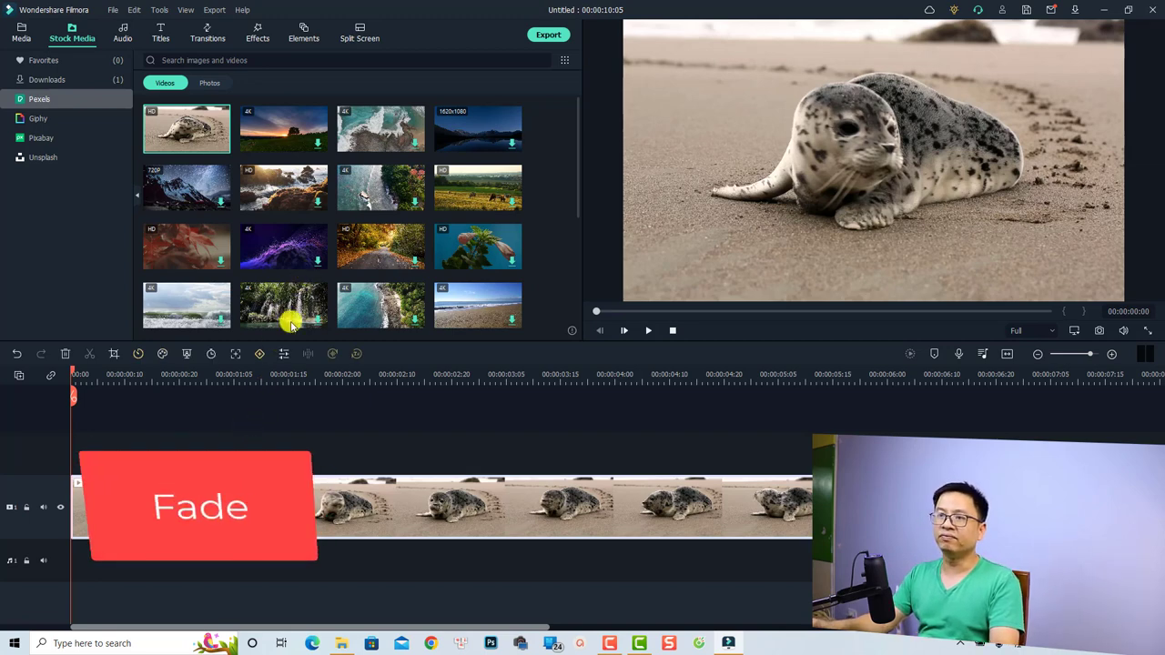
click(206, 36)
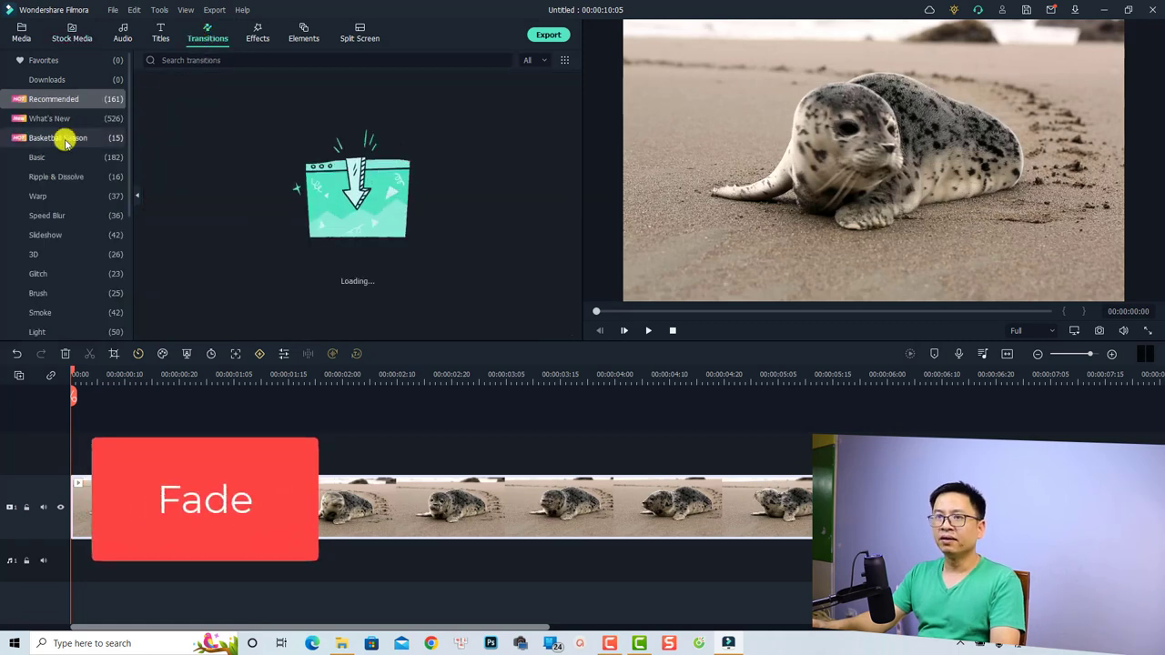
click(44, 157)
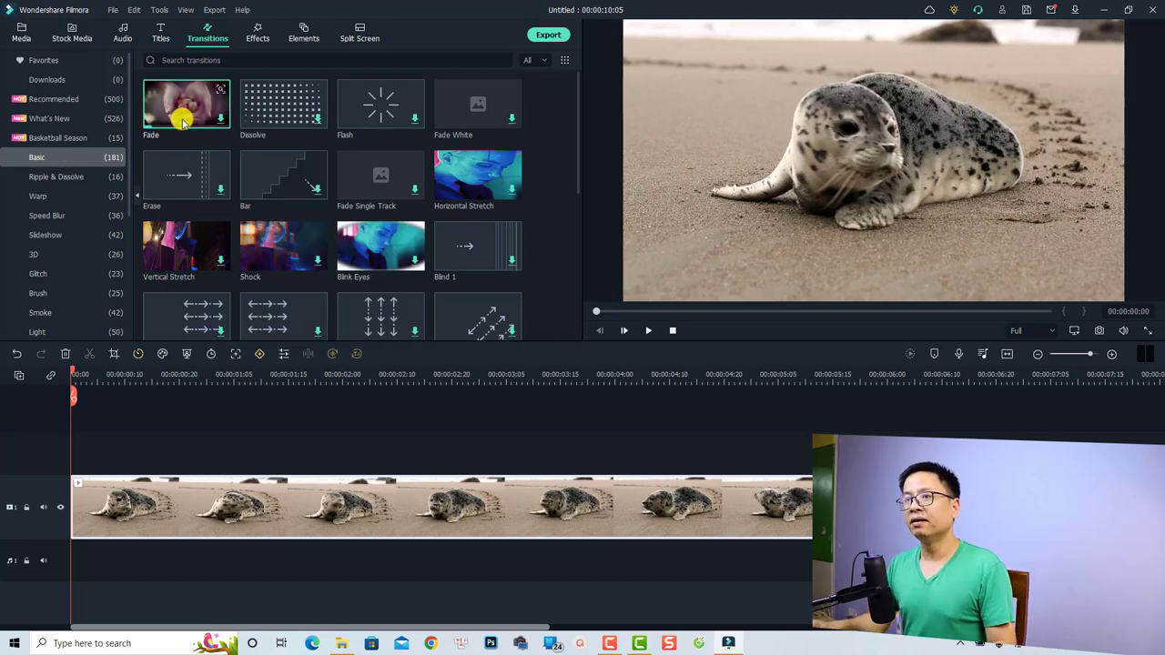
click(183, 120)
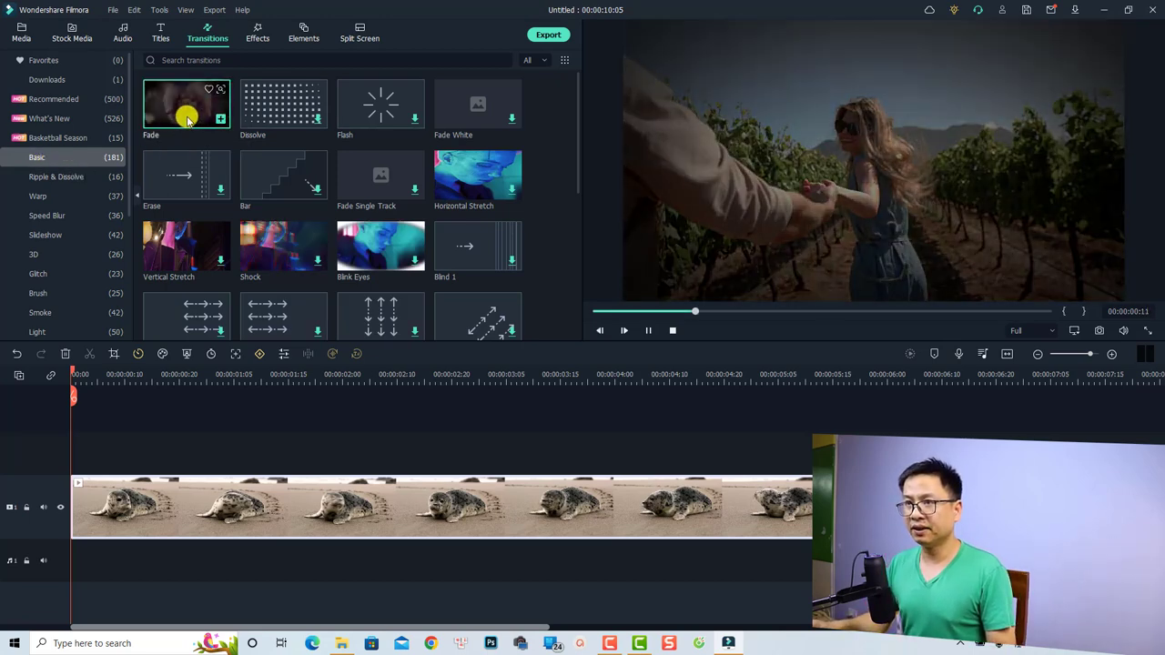
drag(183, 120, 108, 503)
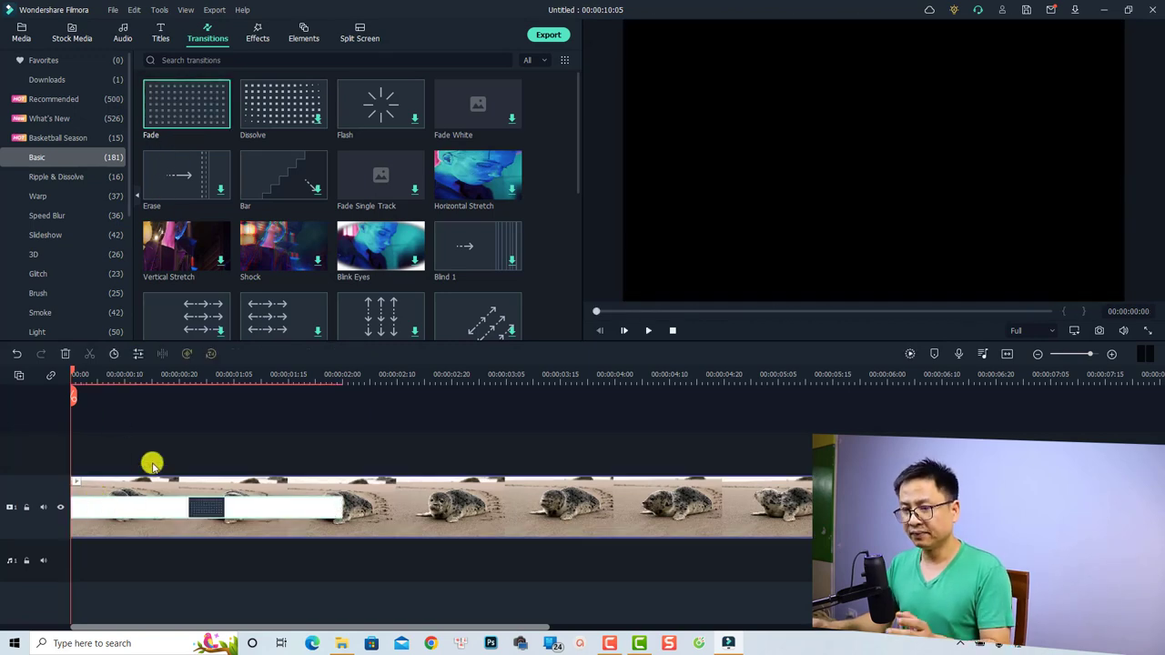
key(space)
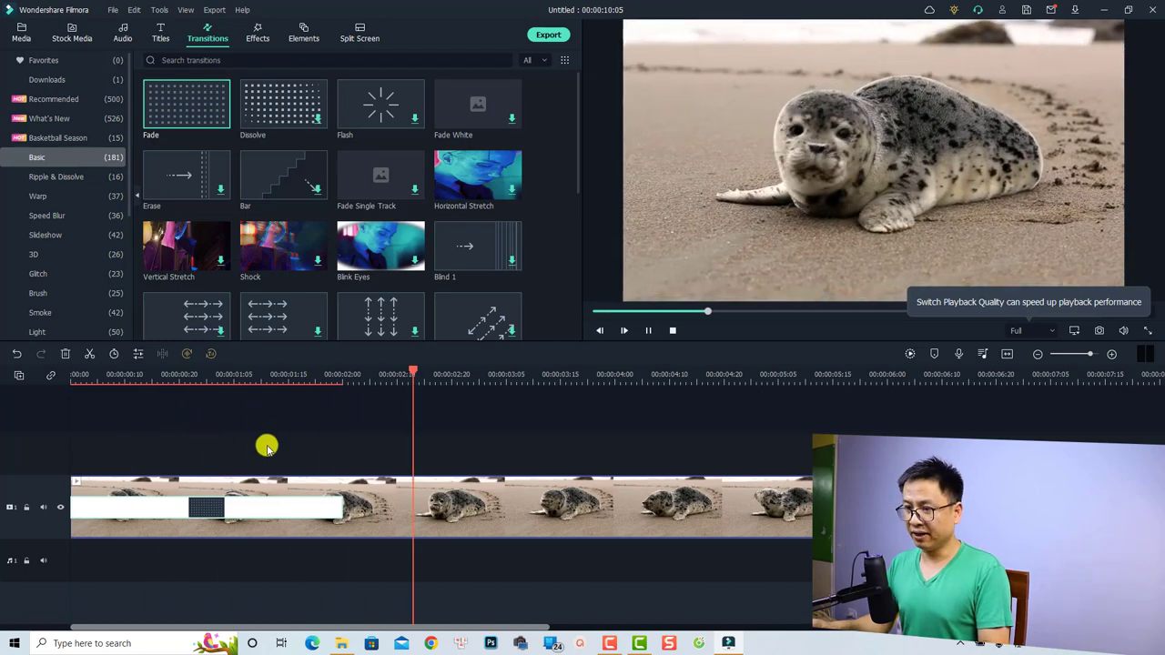
key(space)
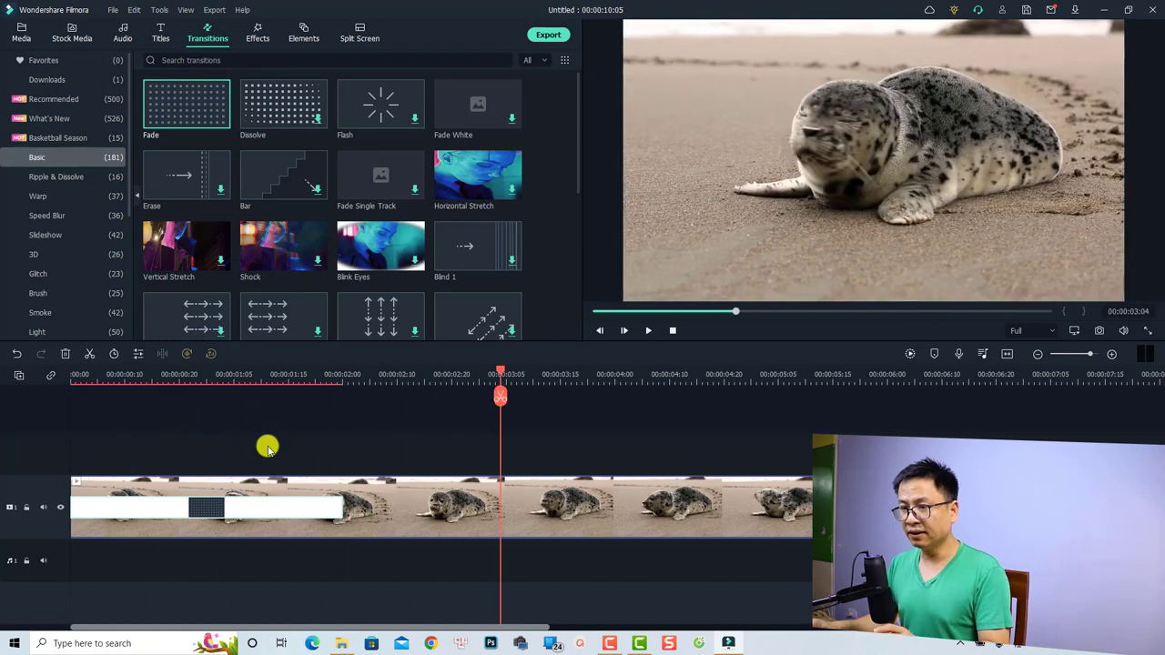
Lengthen the opening Fade transition to about 3.5 seconds and play it back from the beginning.
click(342, 507)
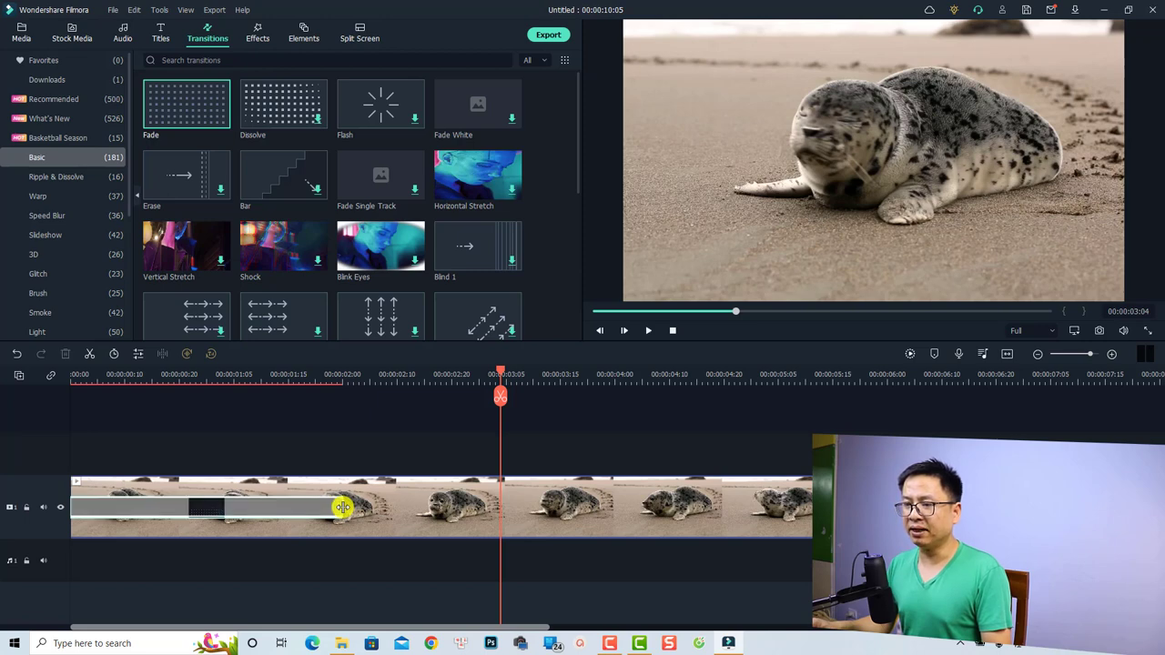
drag(342, 507, 542, 506)
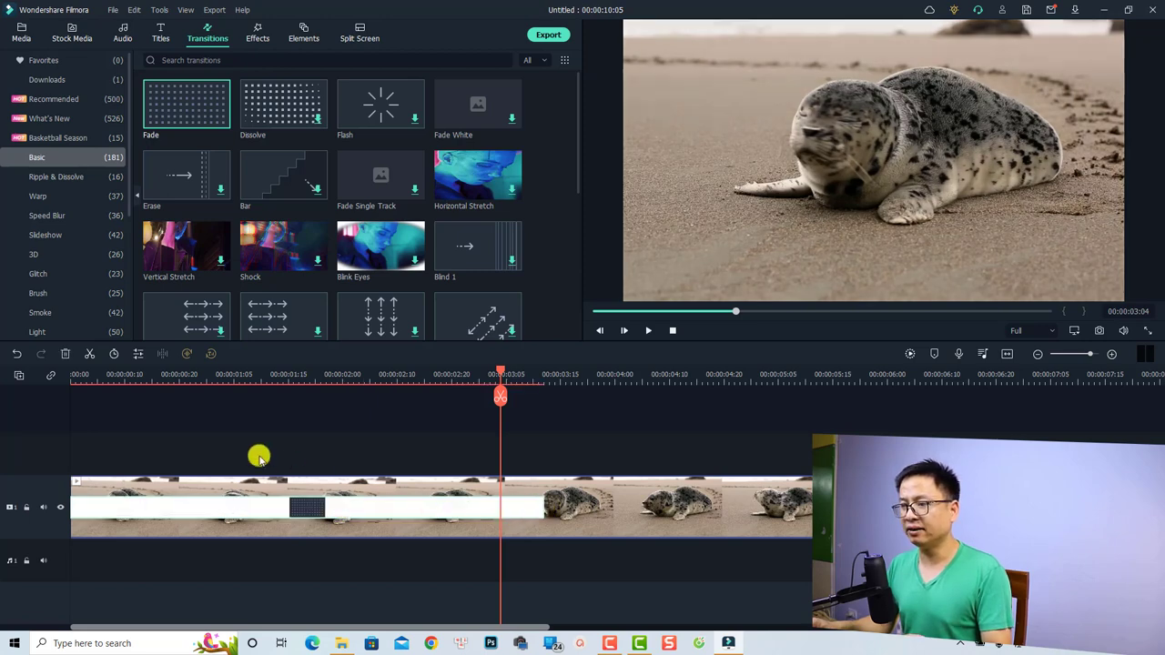
click(78, 379)
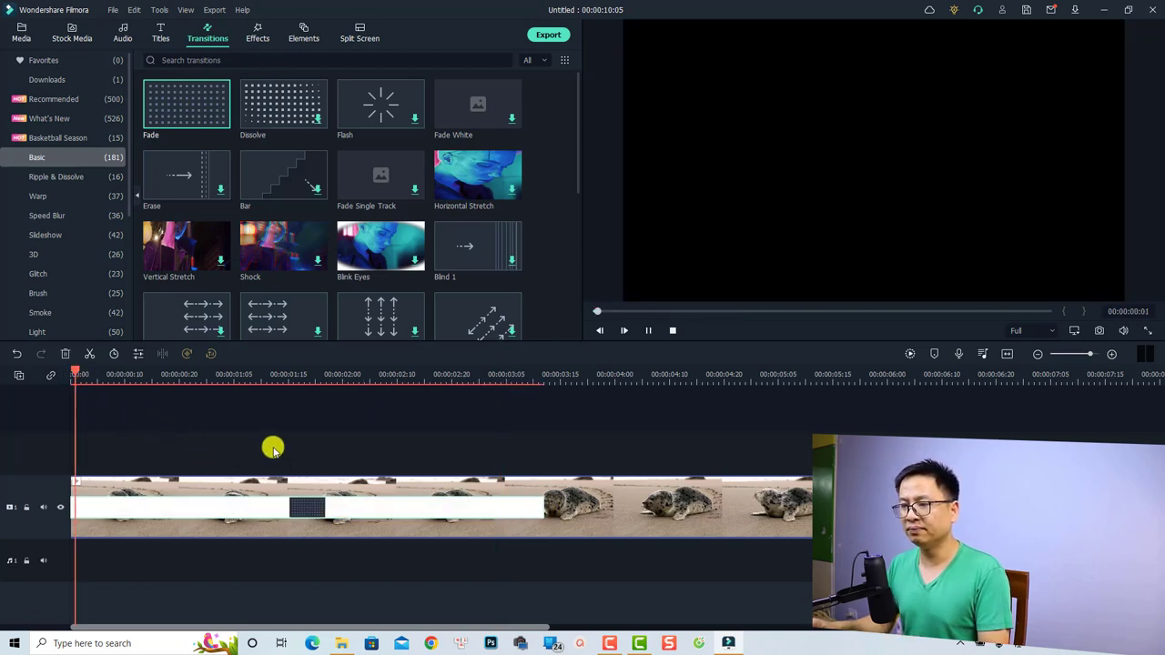
key(space)
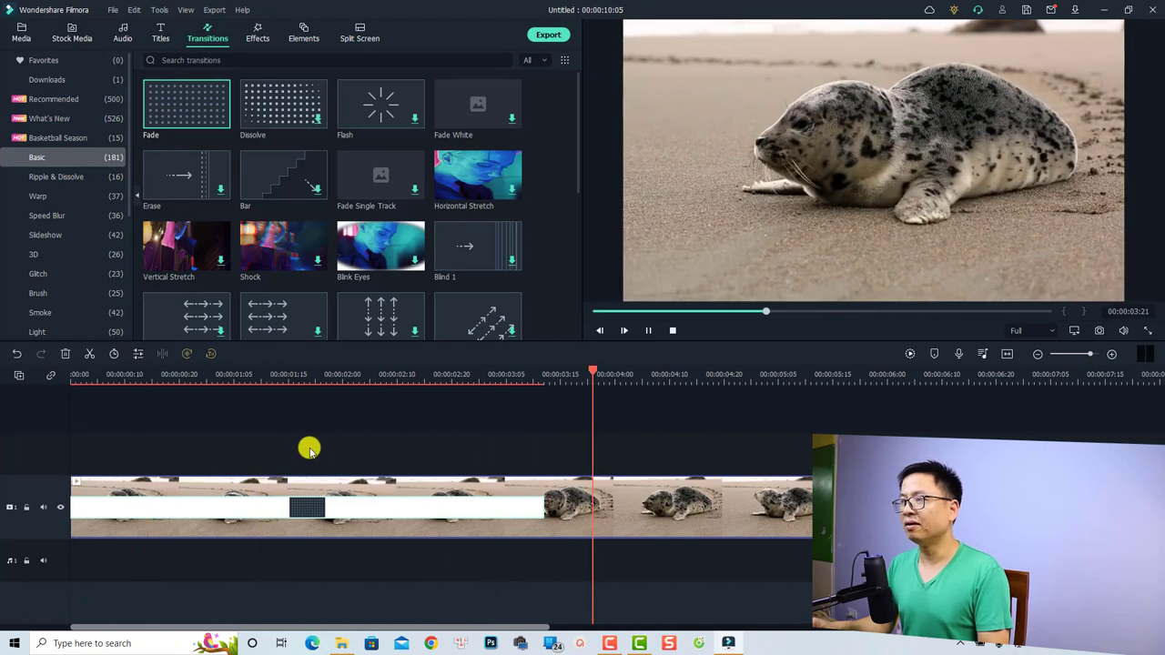
key(space)
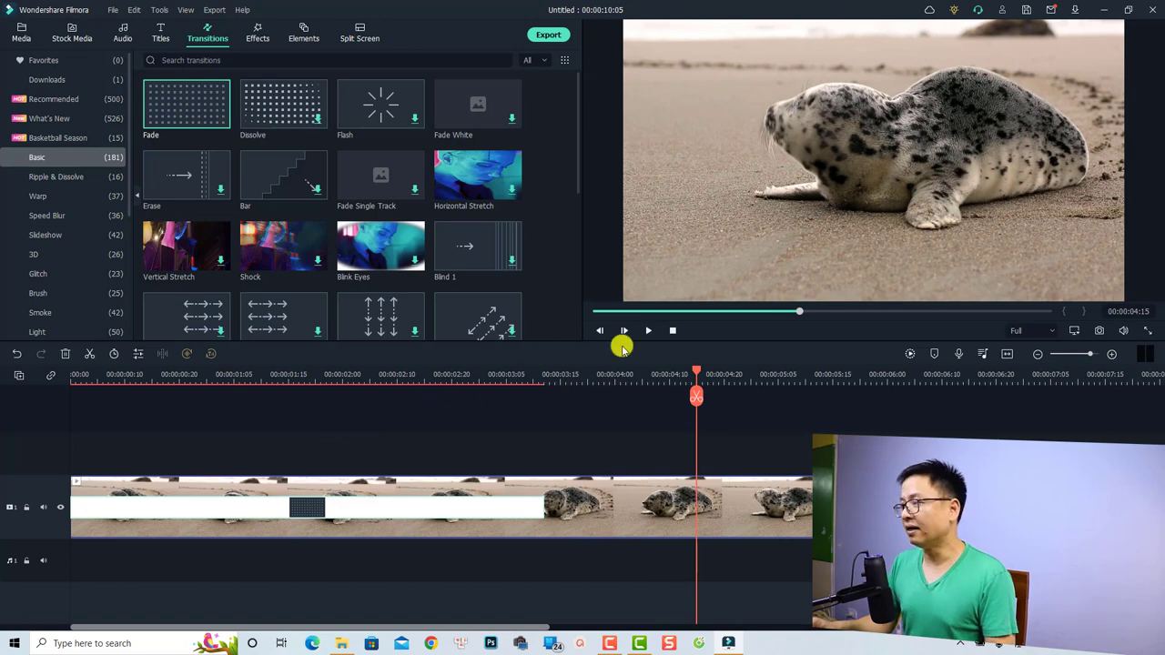
Apply the Fade transition to the end of the seal clip and play back the fade-out.
click(1008, 353)
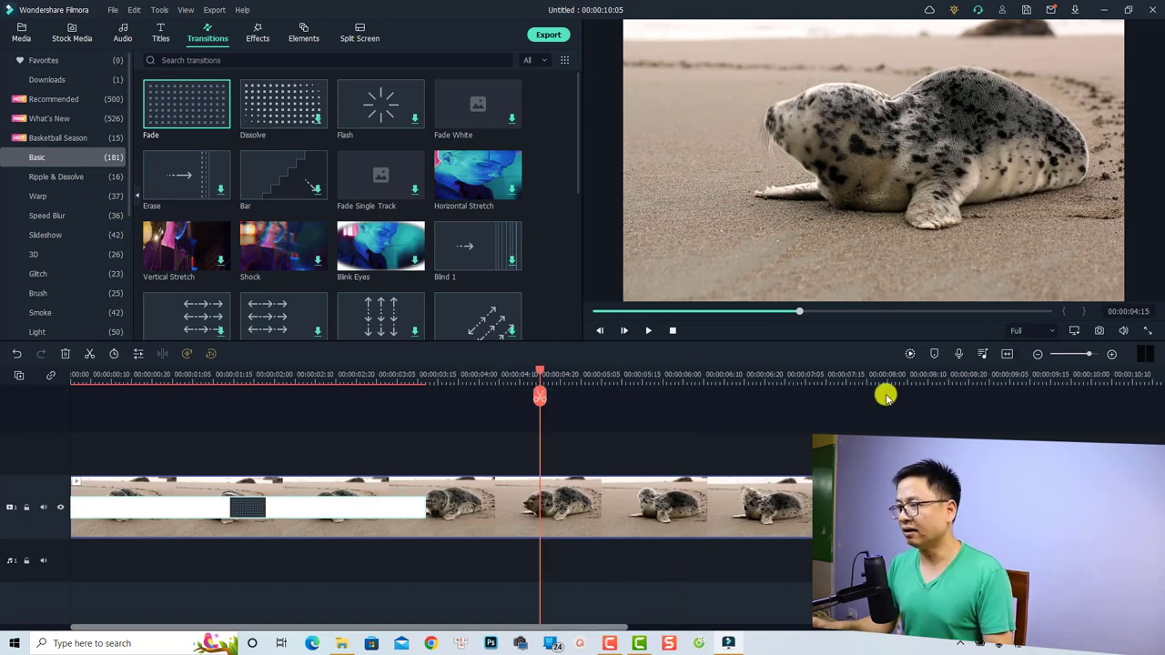
click(983, 378)
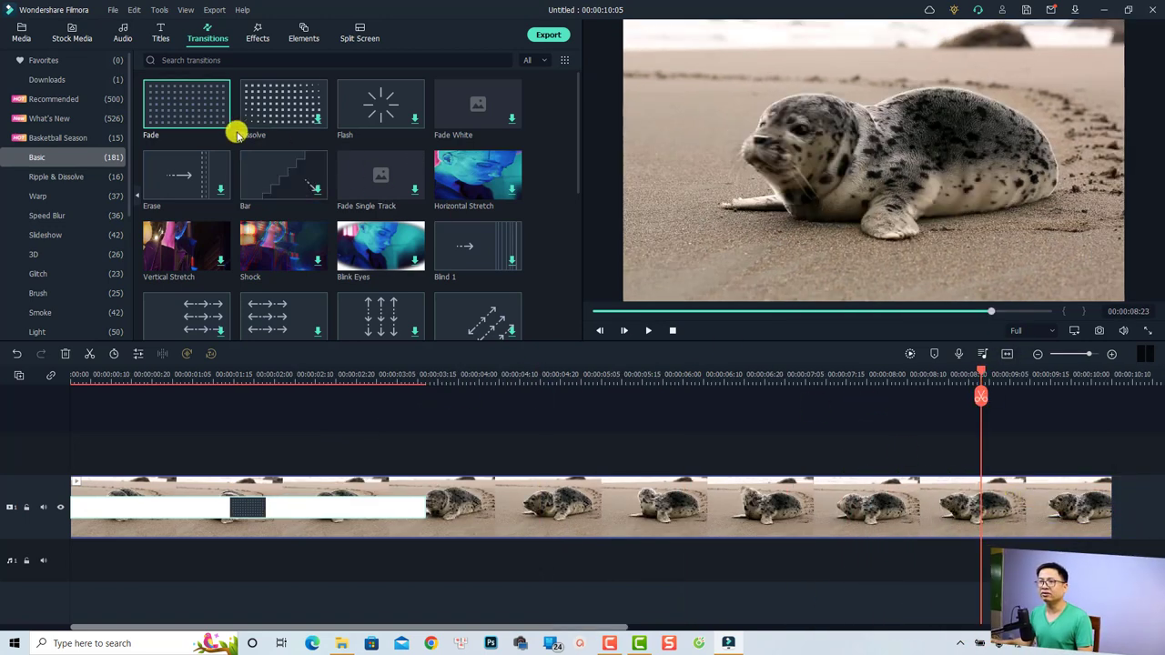
drag(177, 112, 931, 471)
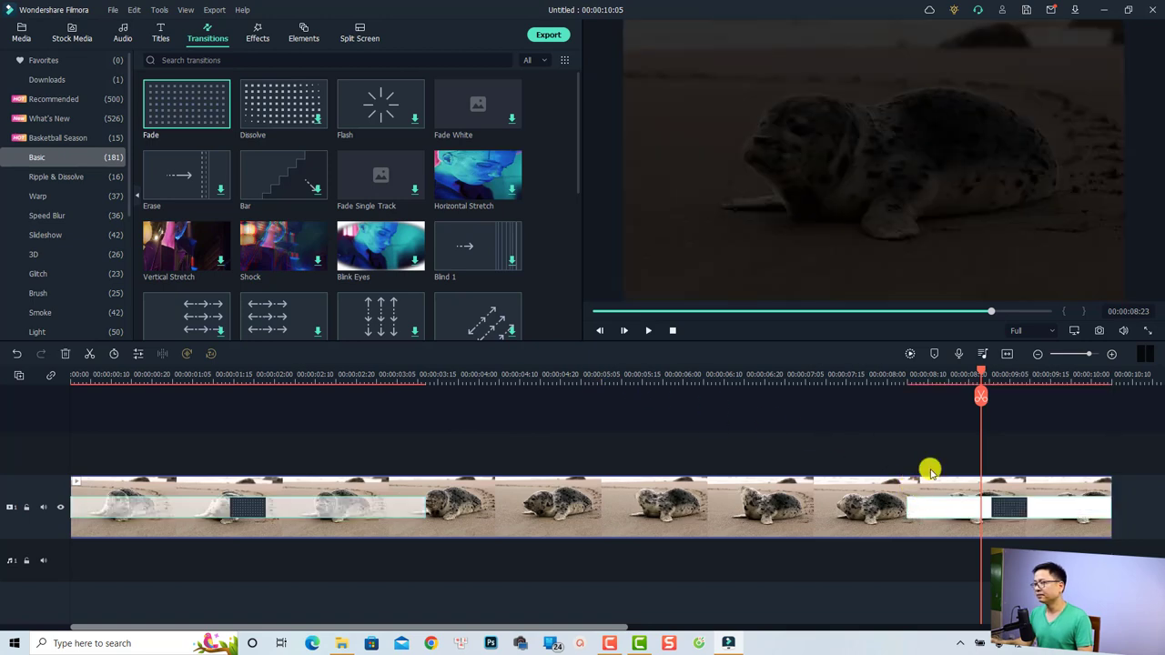
click(863, 378)
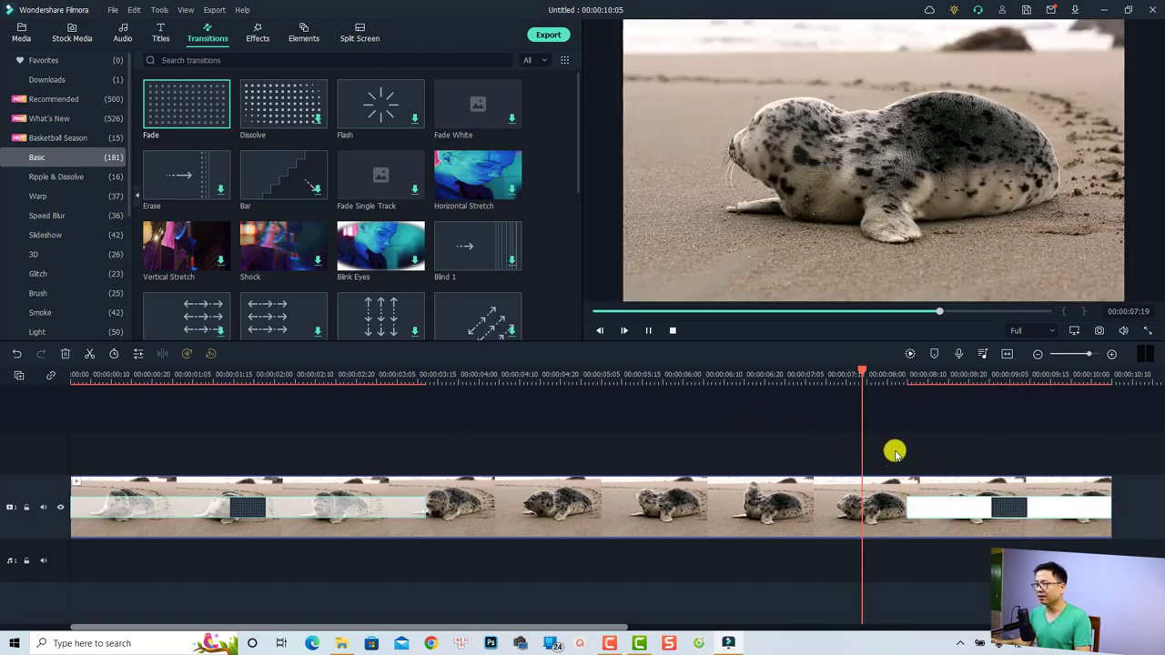
key(space)
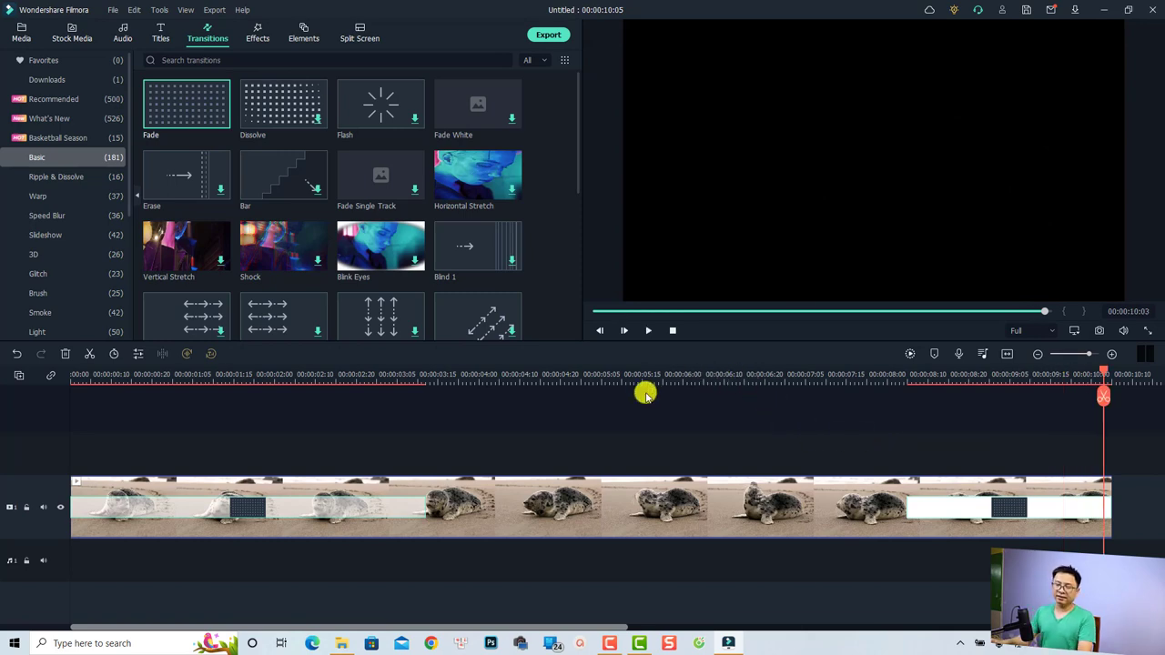
Download the 4K aerial stock video of waves hitting rocks from Pexels.
scroll(645, 394, down, 2)
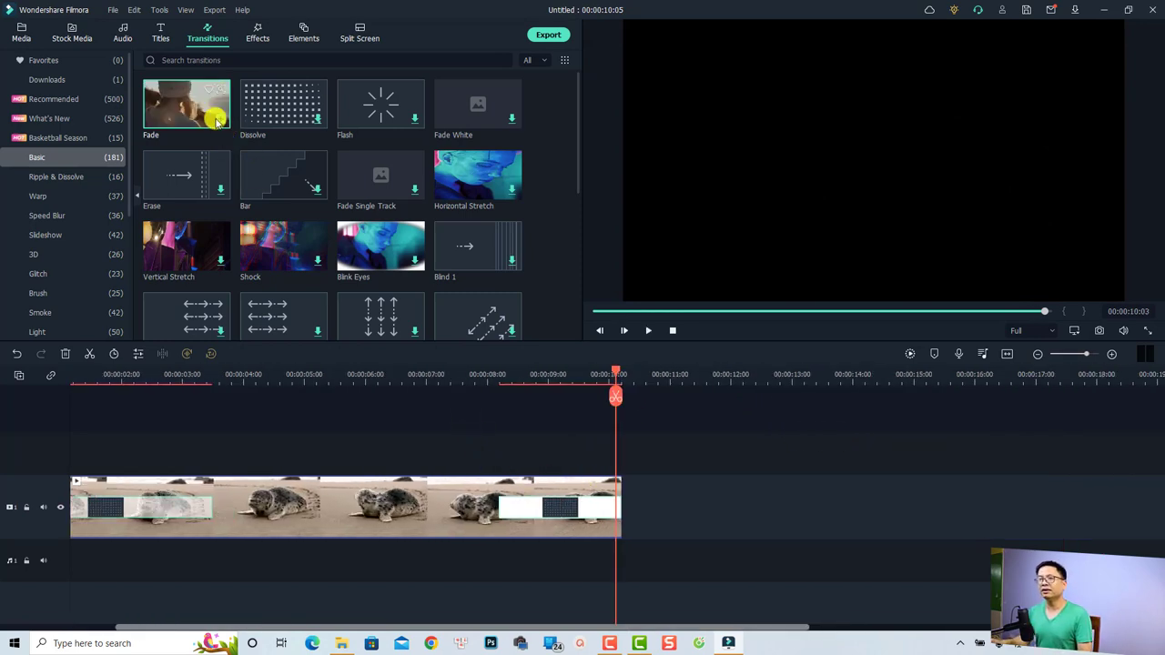
click(22, 34)
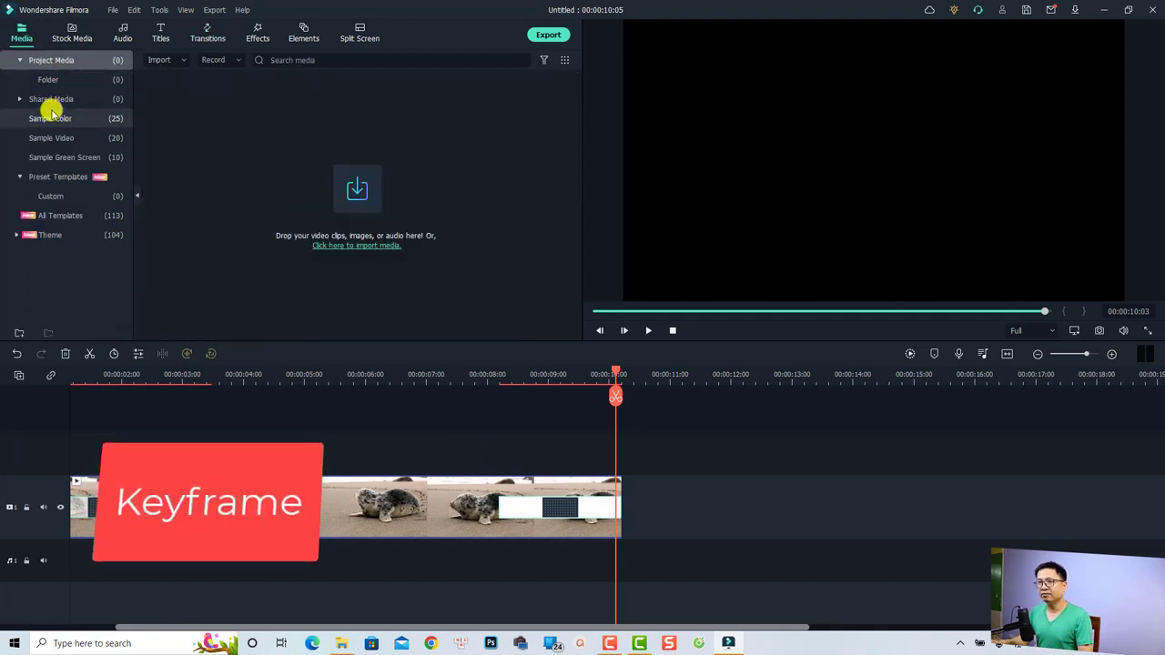
click(71, 35)
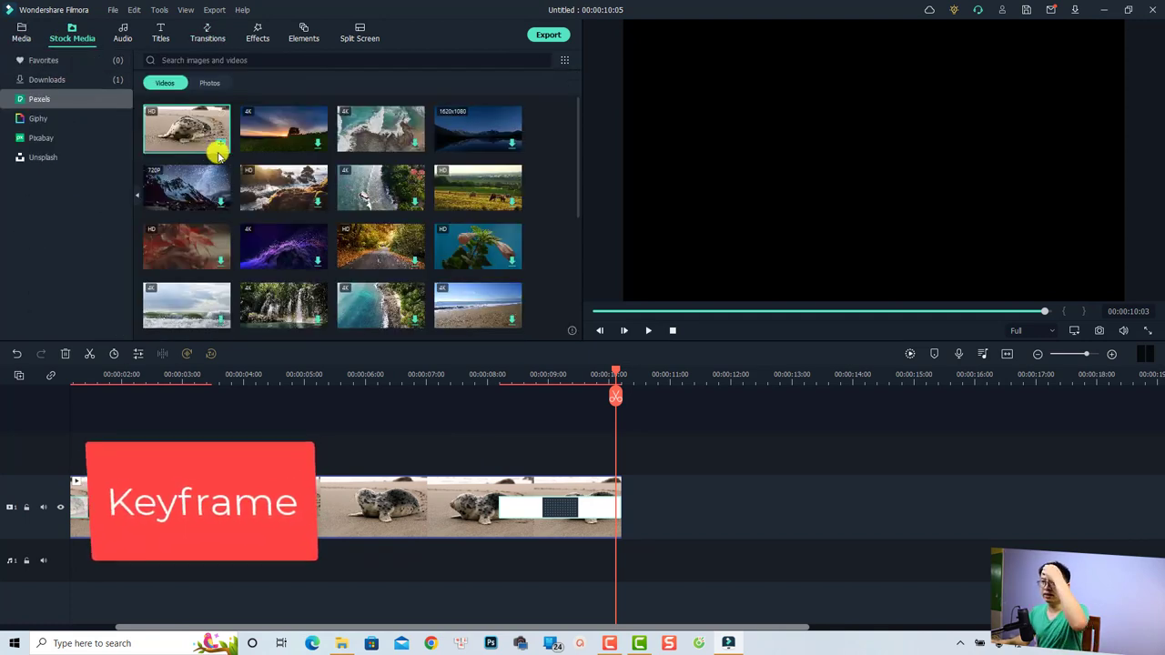
click(353, 151)
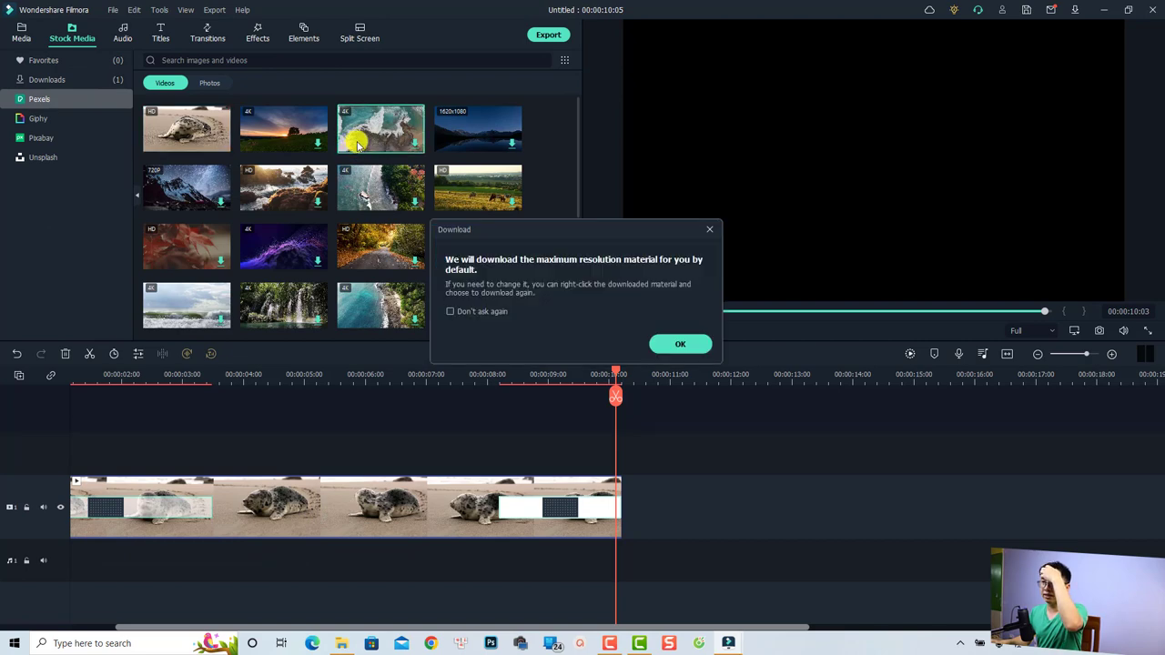
click(679, 344)
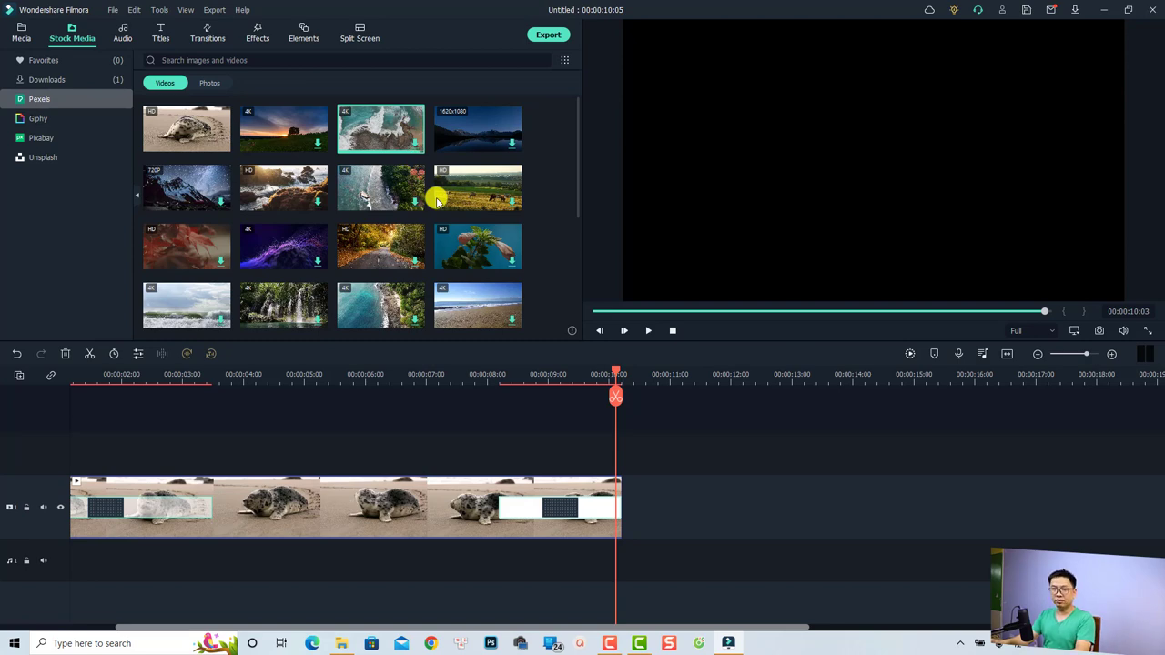
Preview the aerial wave video and place it on the video track directly after the seal clip.
double_click(366, 149)
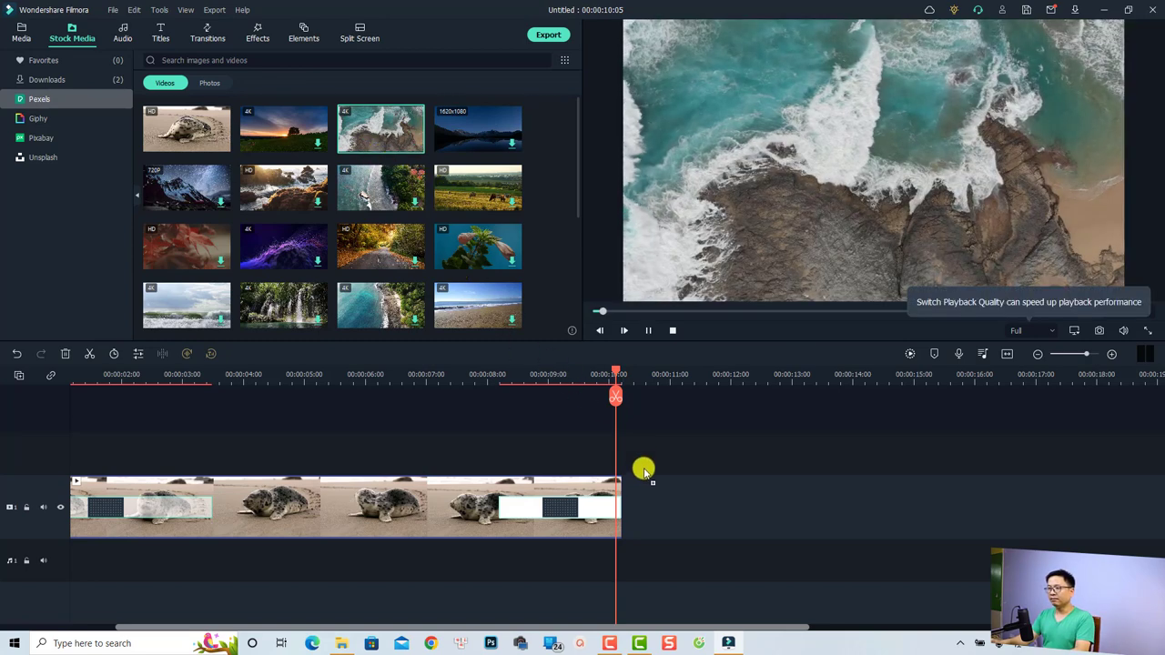
drag(643, 470, 629, 532)
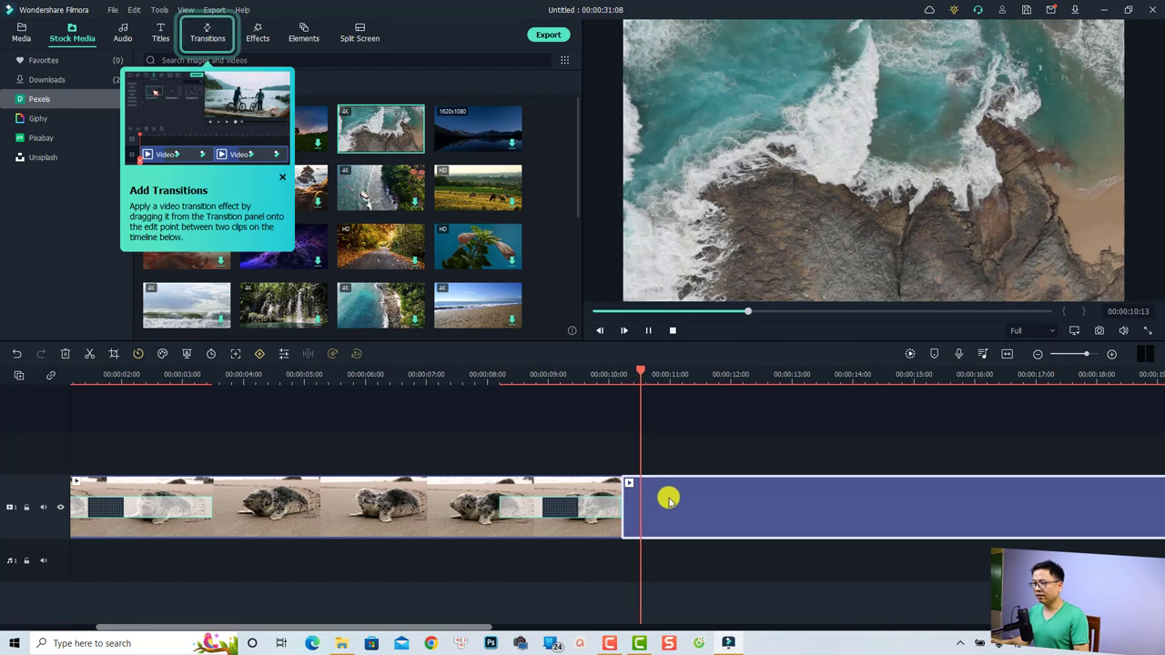
key(space)
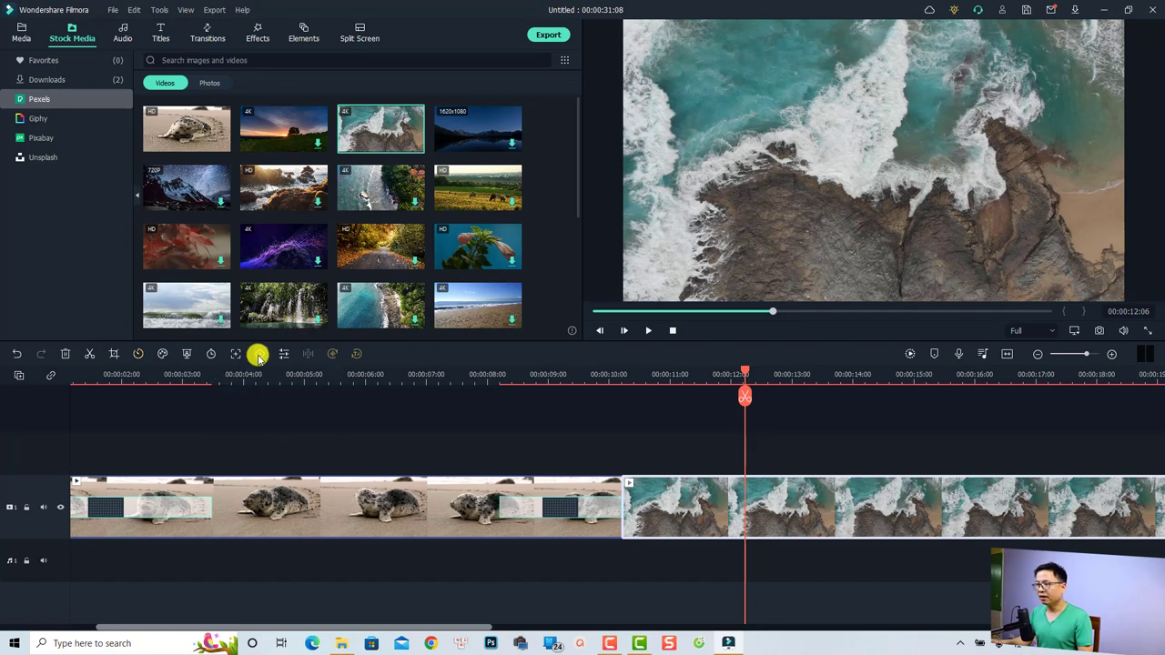
Keyframe a fade-in on the wave clip with opacity 100% at 00:00:12:06 and 0% at the clip's start.
click(712, 498)
click(260, 353)
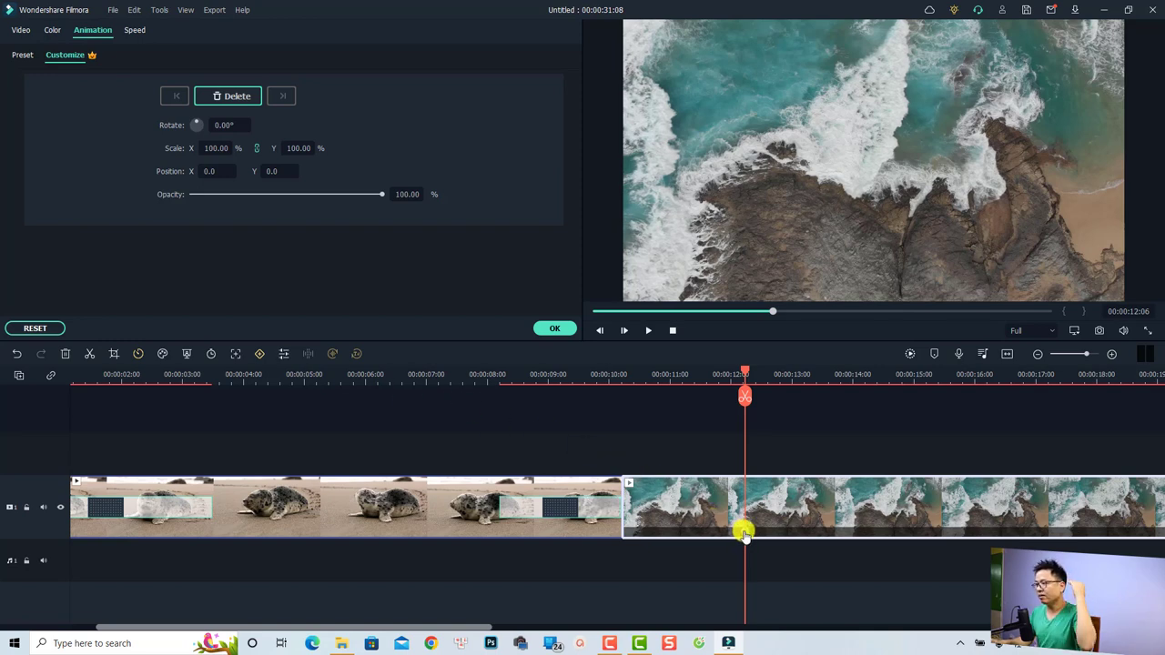
drag(745, 376, 637, 398)
key(shift+Home)
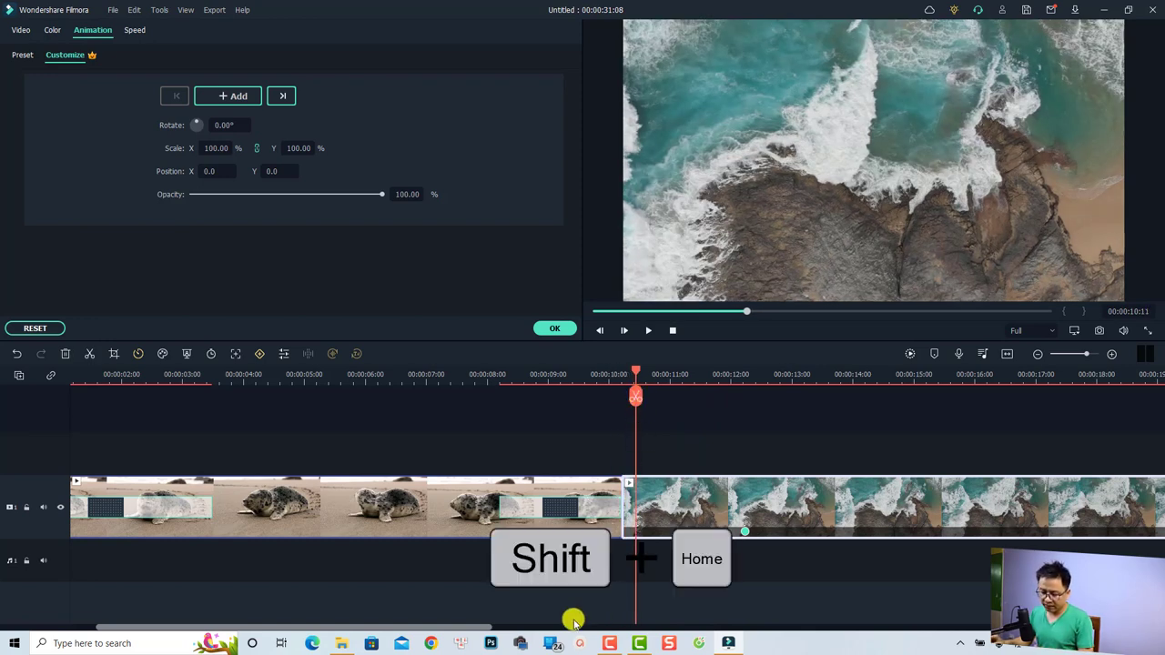
key(shift+Home)
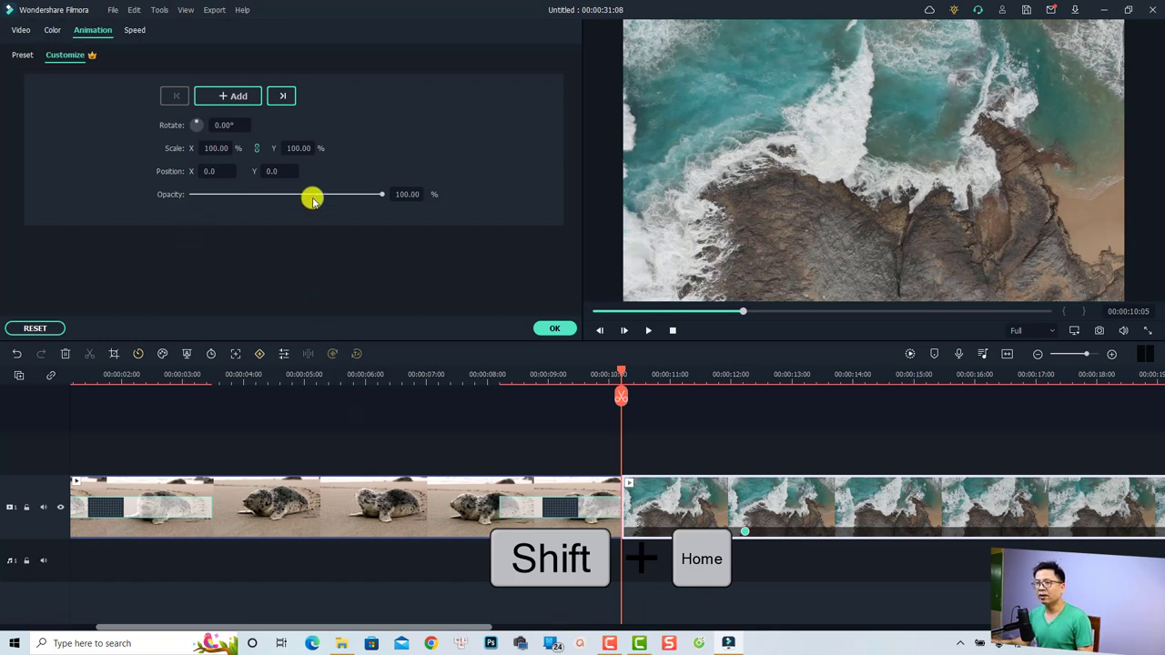
drag(381, 197, 189, 197)
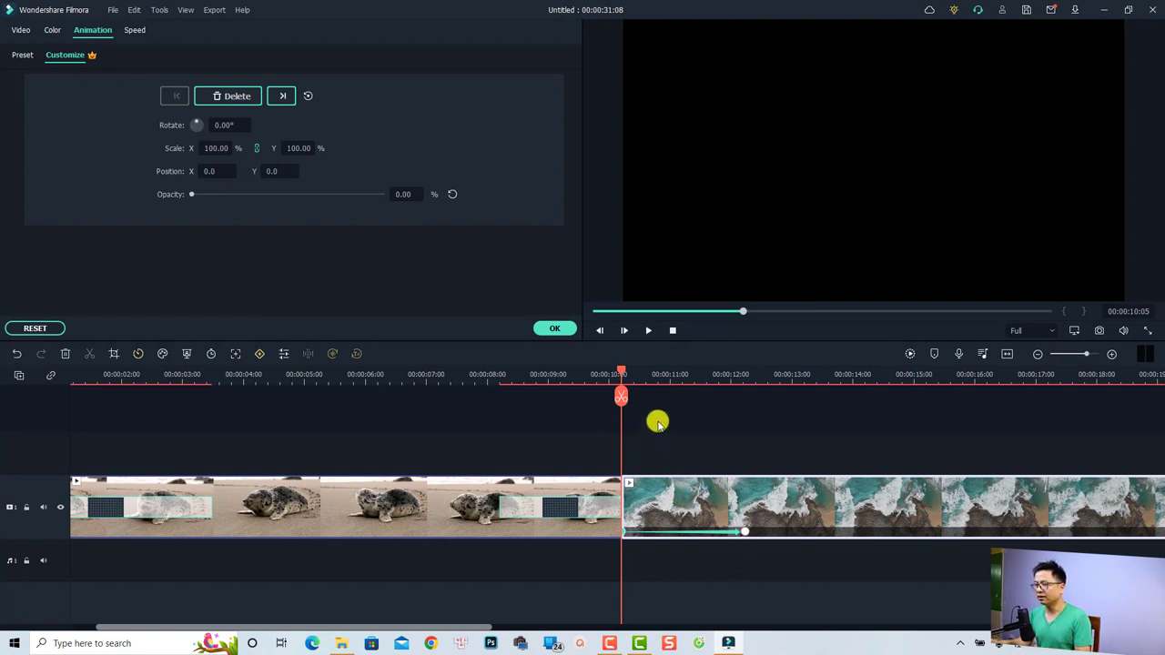
Play back the keyframed fade-in at the start of the wave clip.
drag(623, 374, 611, 372)
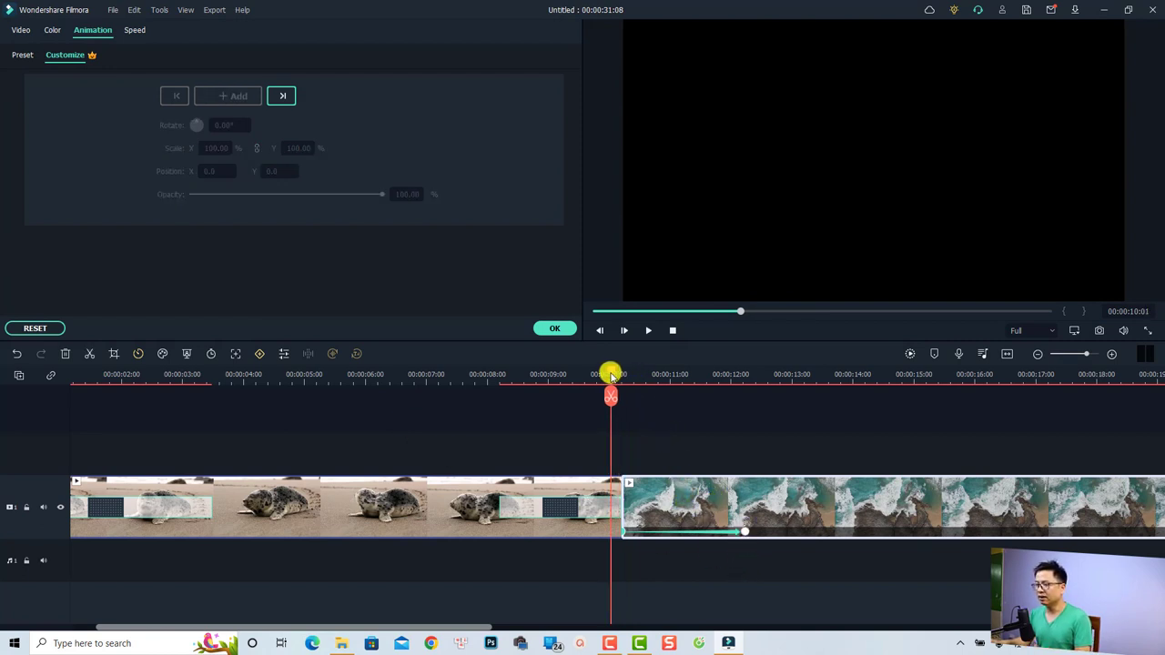
click(672, 433)
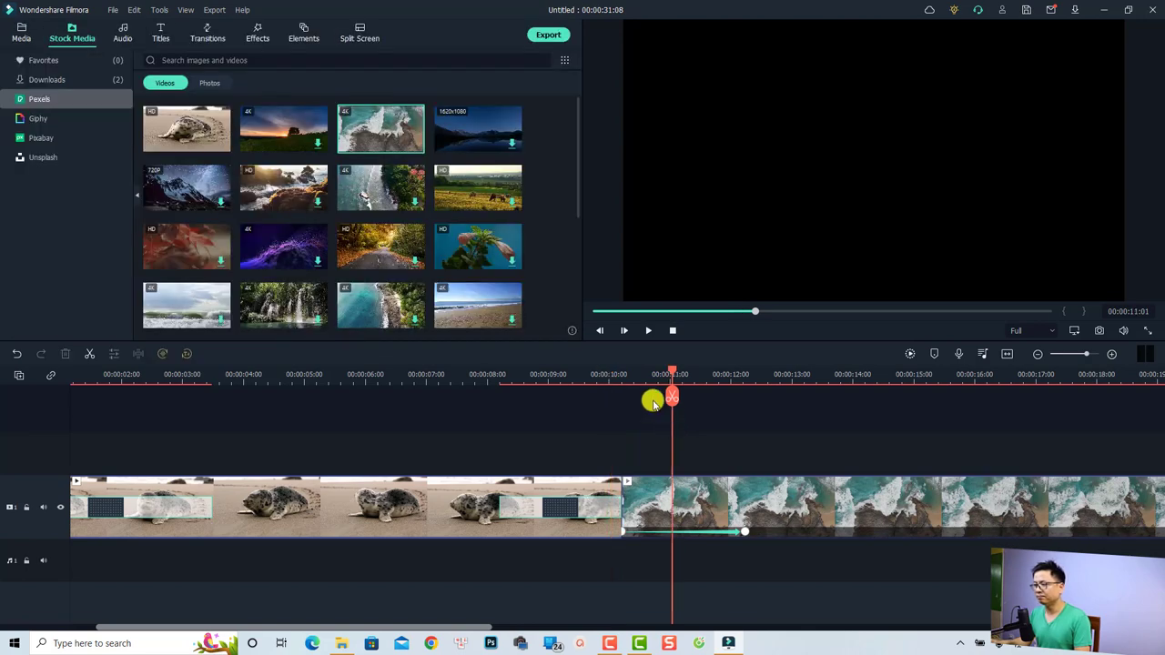
key(space)
click(566, 445)
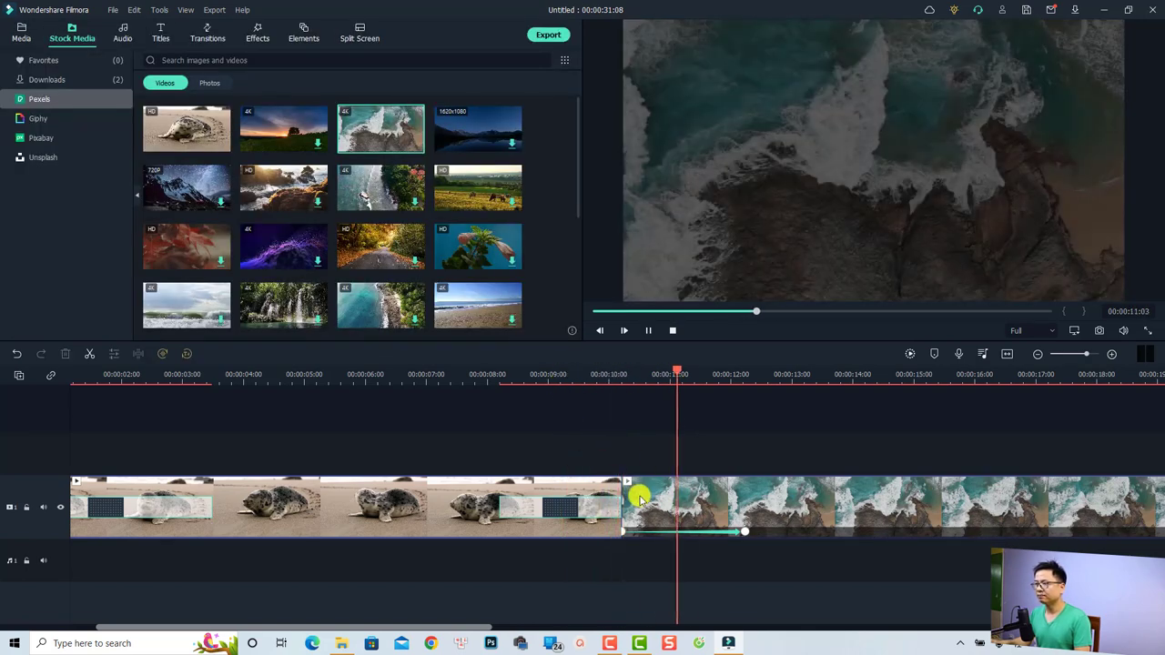
key(space)
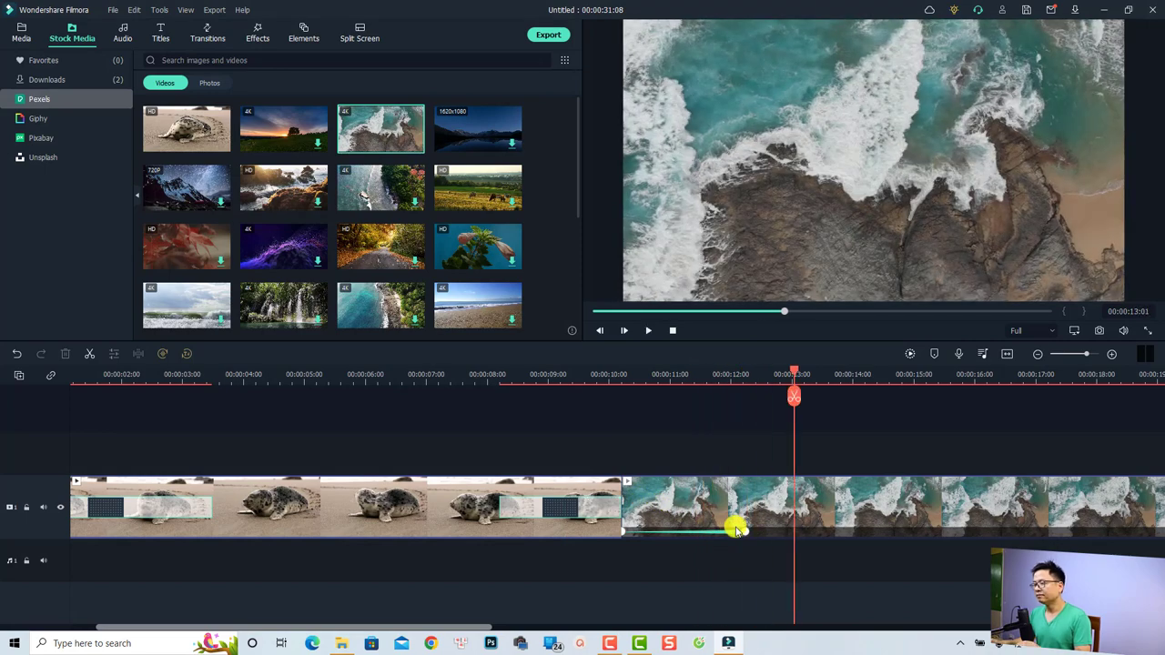
Lengthen the wave clip's fade-in by moving its 100% opacity keyframe to about 13.7 seconds, and play it back from the clip's start.
click(744, 536)
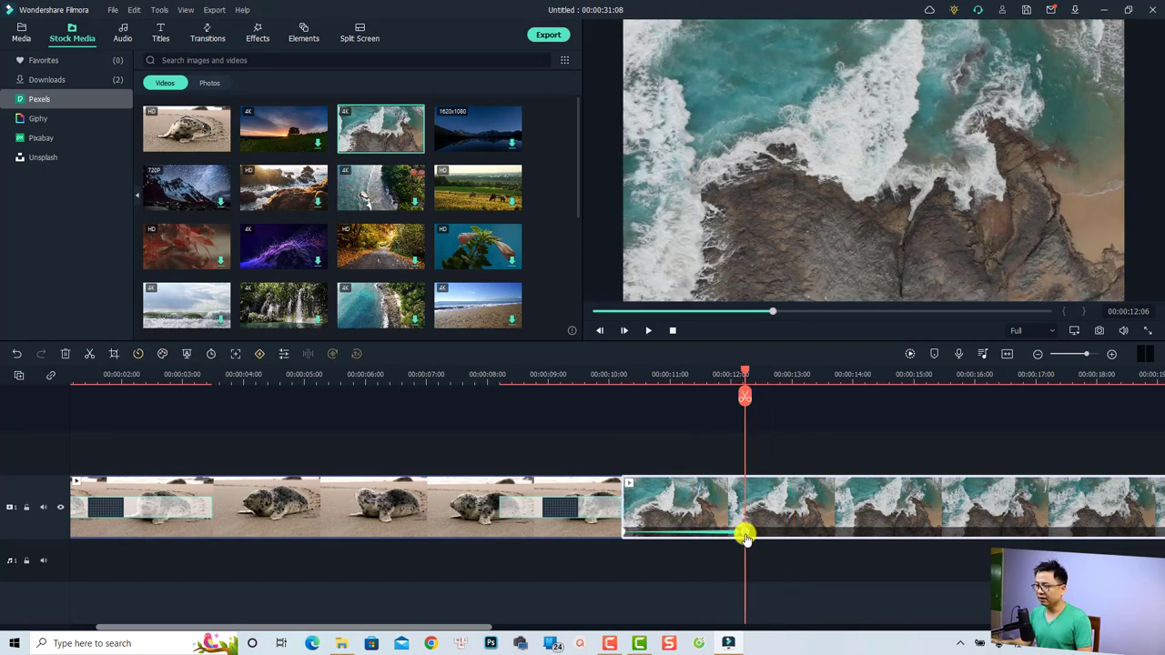
drag(744, 536, 834, 528)
click(622, 386)
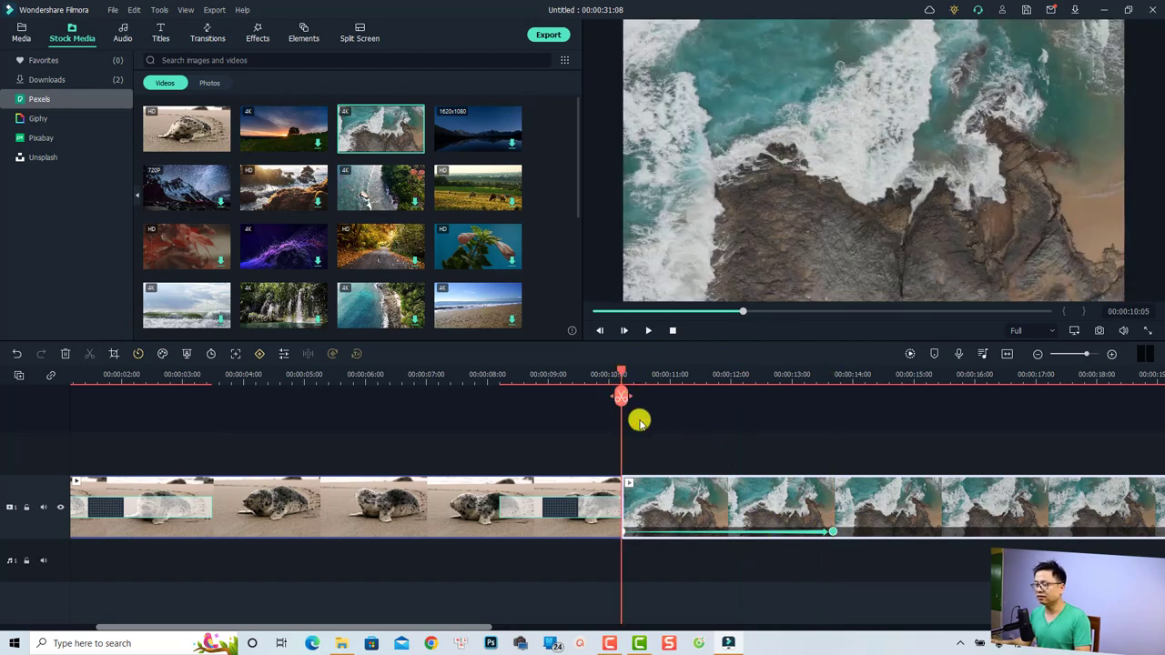
key(space)
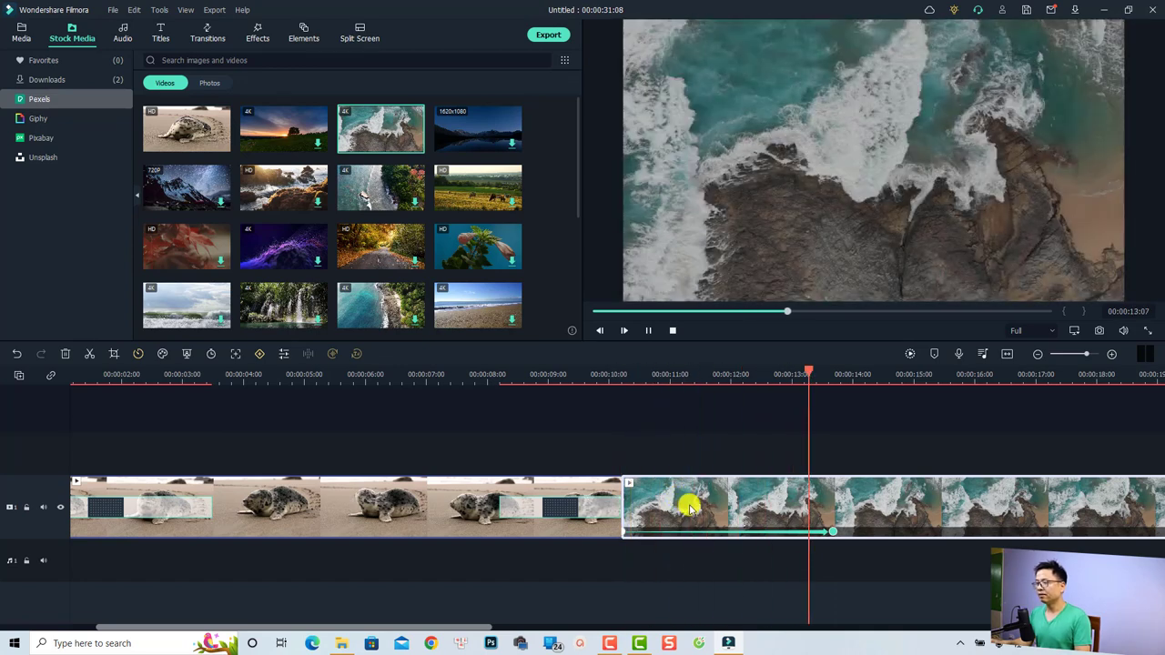
key(space)
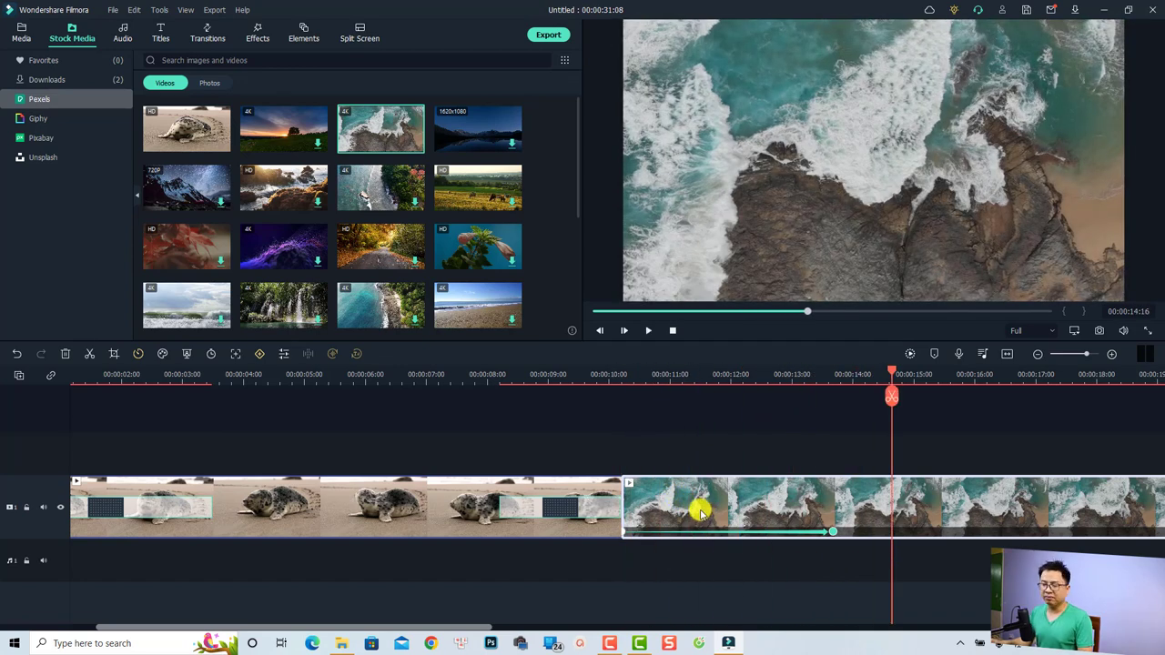
Keyframe a fade-out on the wave clip with opacity 100% at 00:00:28:03 and 0% at the clip's end.
click(1007, 355)
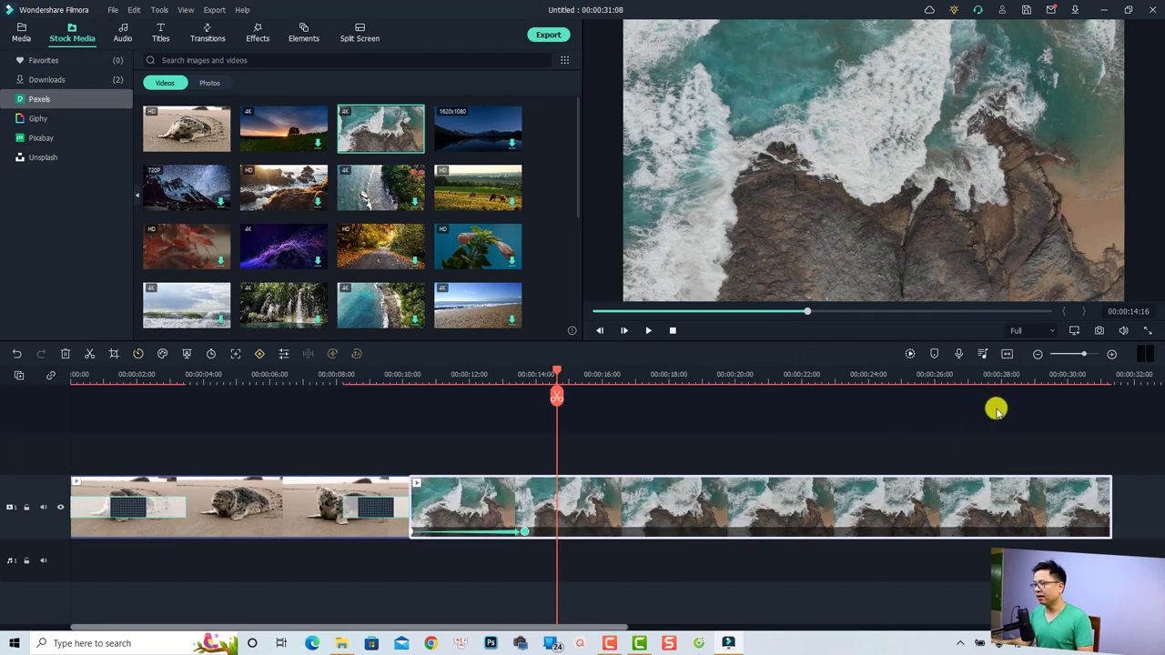
click(1005, 381)
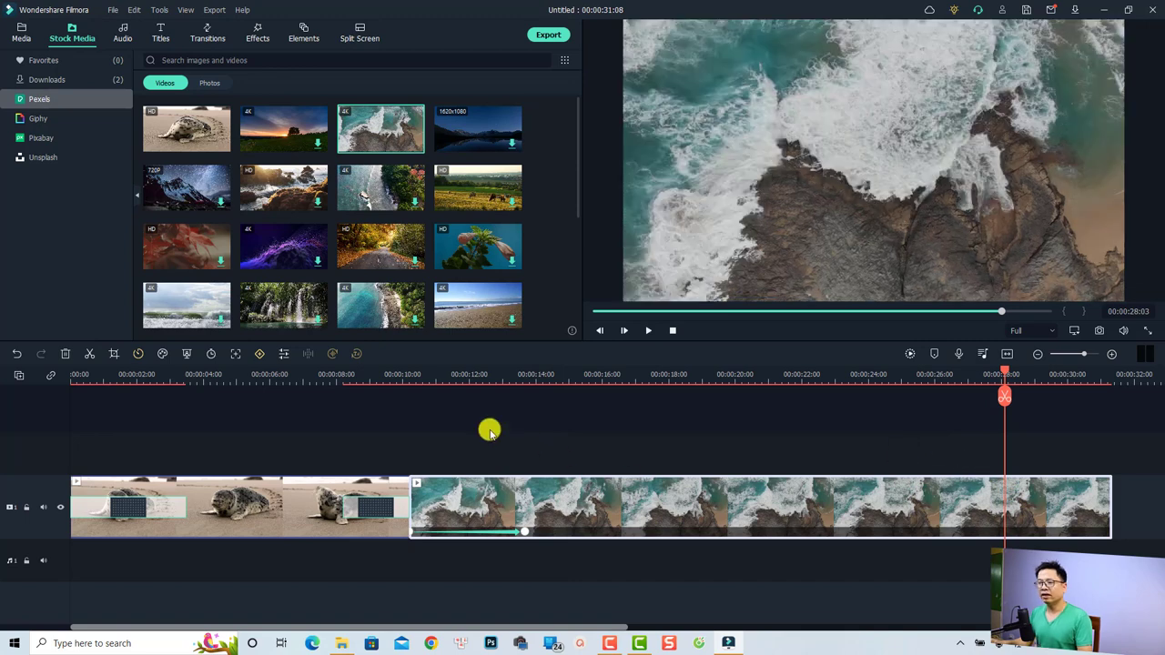
click(260, 354)
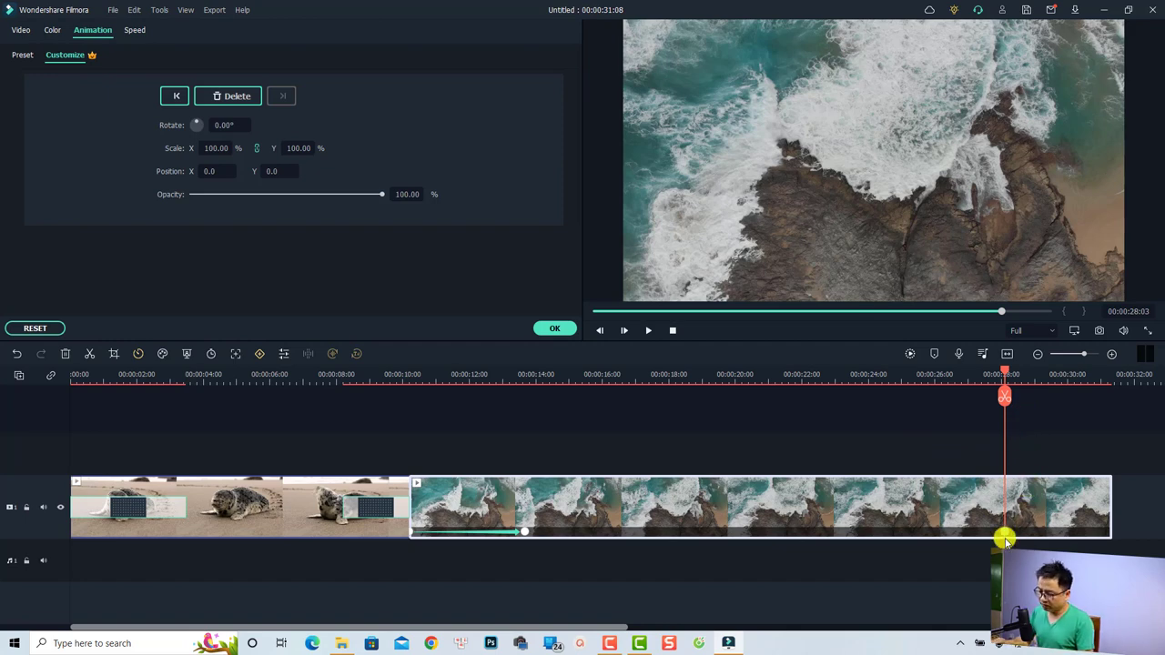
key(shift+End)
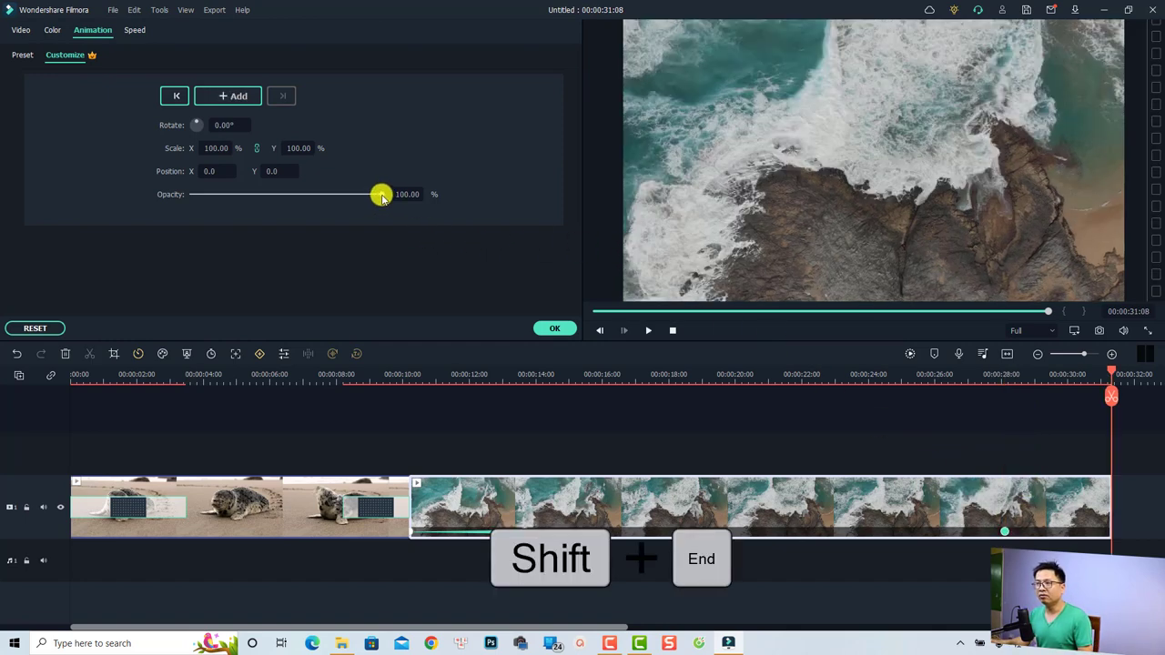
drag(380, 195, 184, 194)
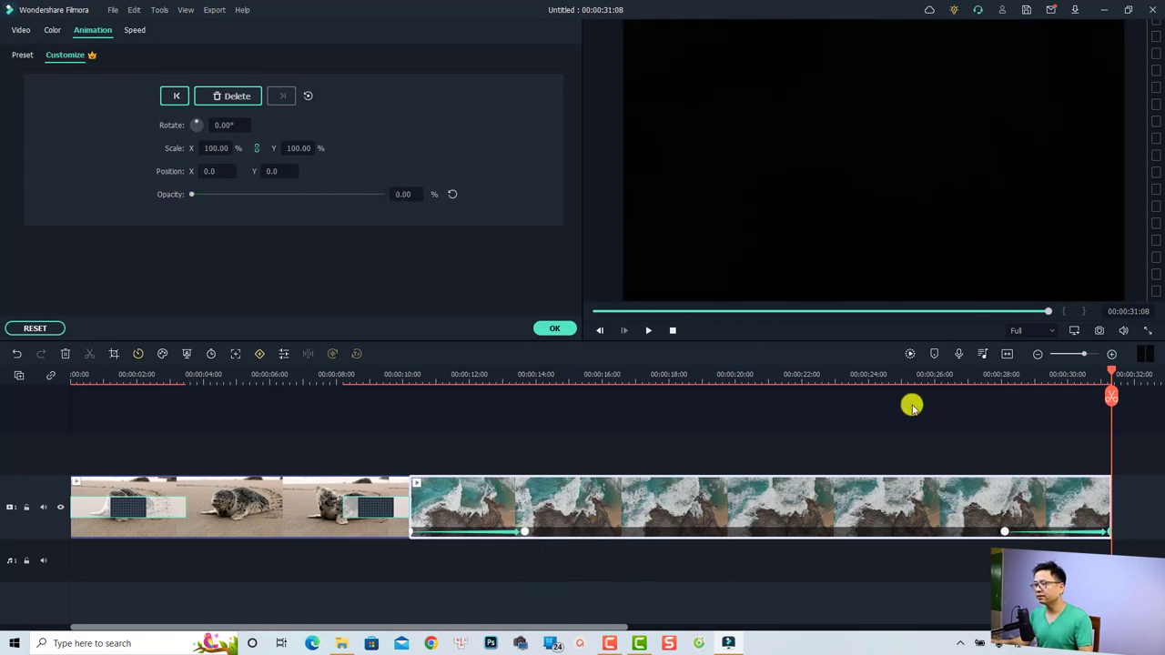
Play back the wave clip's fade-out from about 00:00:24:21.
click(897, 381)
click(921, 439)
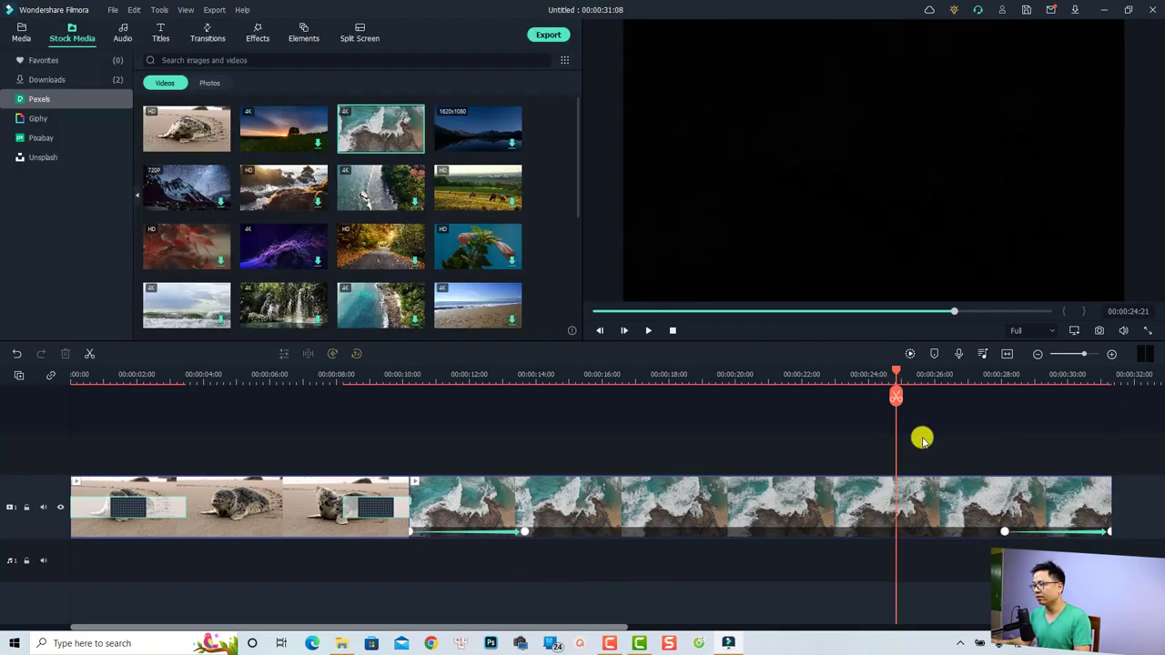
click(921, 438)
key(space)
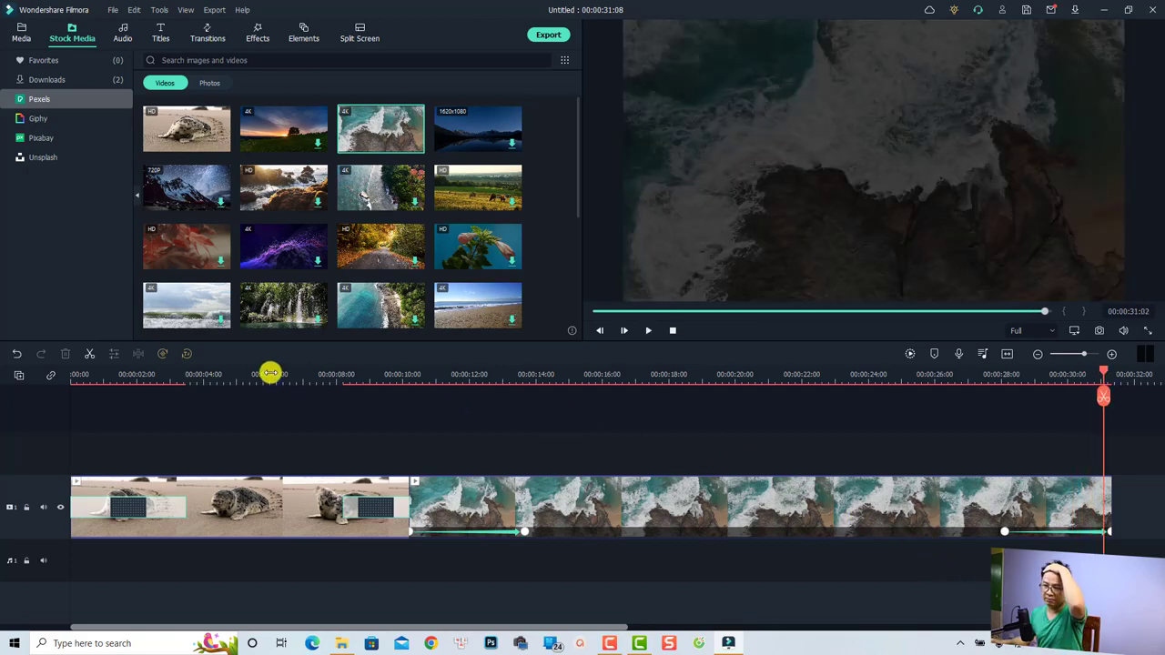
Delete the wave clip and the Fade transitions on the seal clip.
click(233, 378)
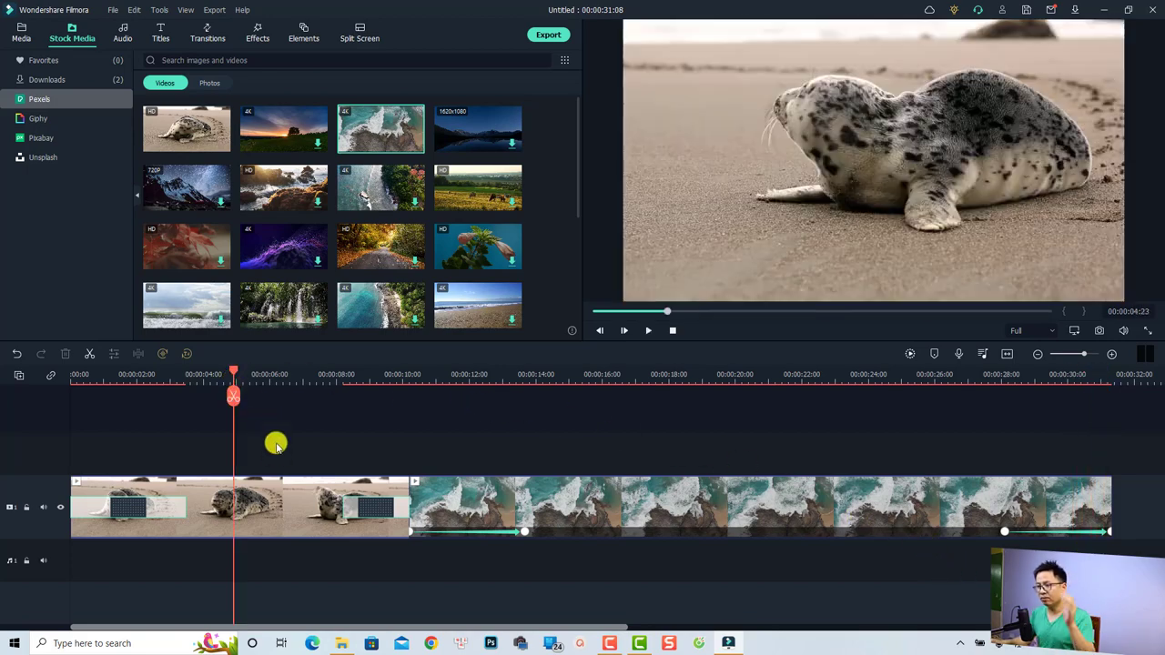
click(637, 510)
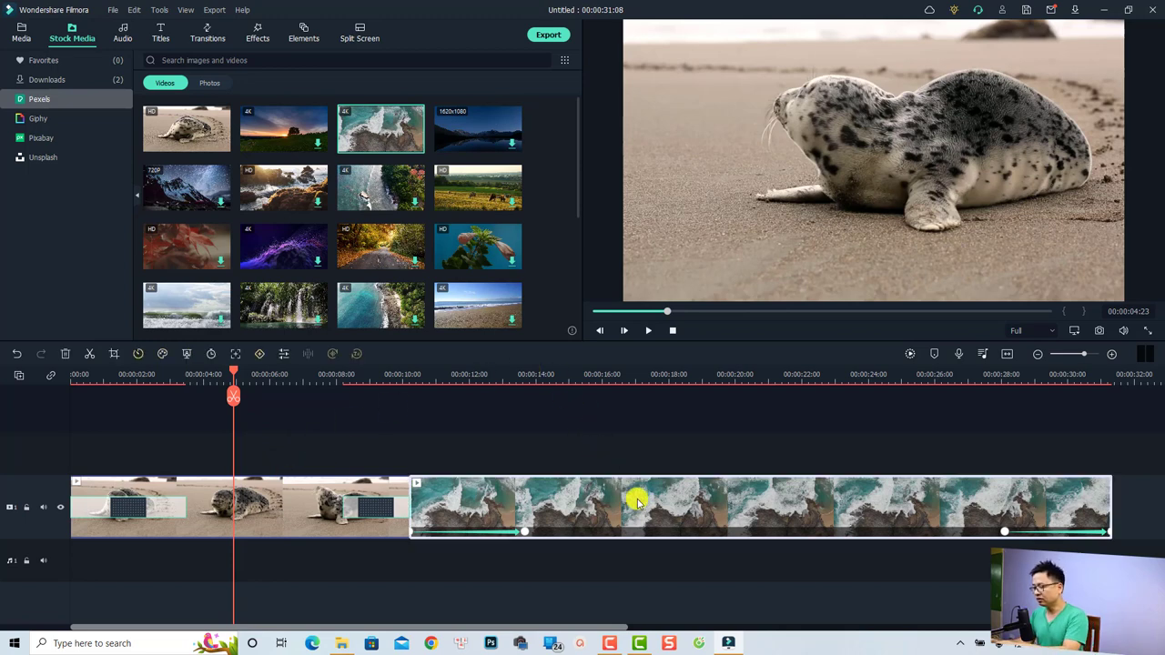
key(Delete)
click(208, 377)
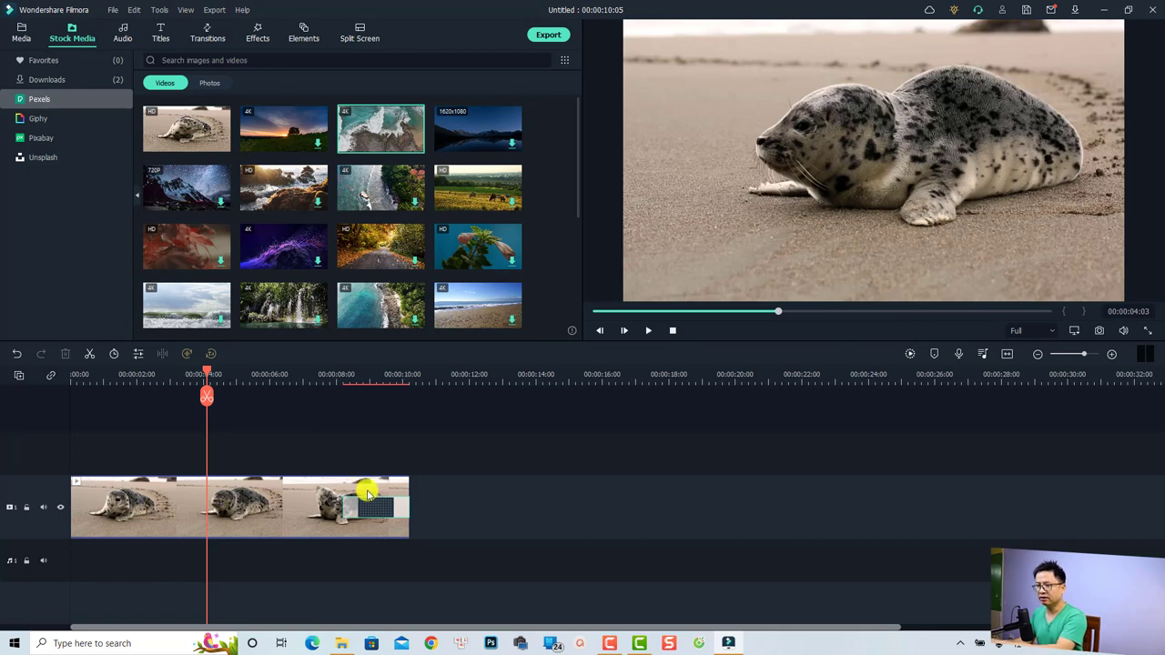
Download the Pexels photo of the woman on a balcony and place it on the second video track at 00:00:03:03.
click(174, 373)
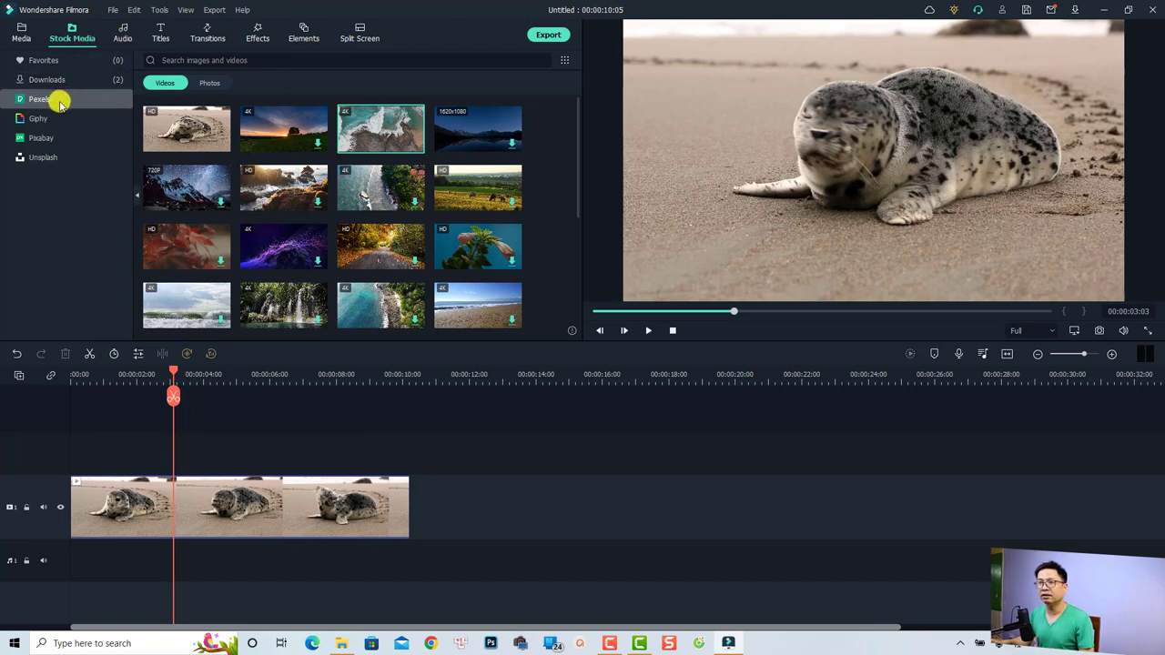
click(210, 83)
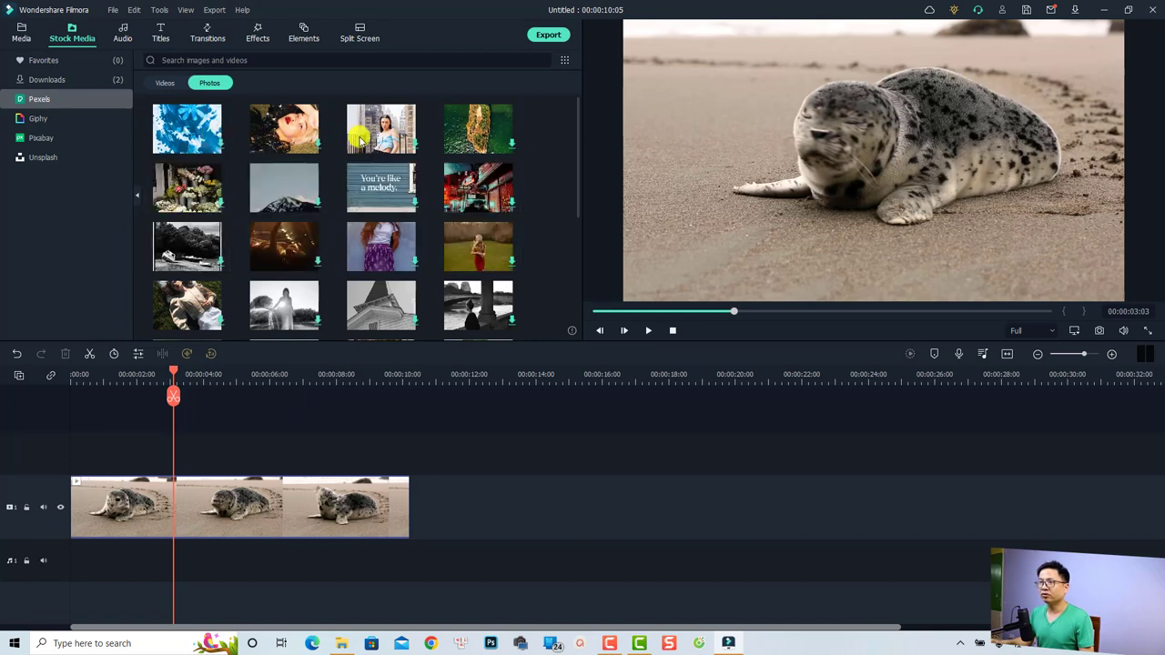
double_click(366, 140)
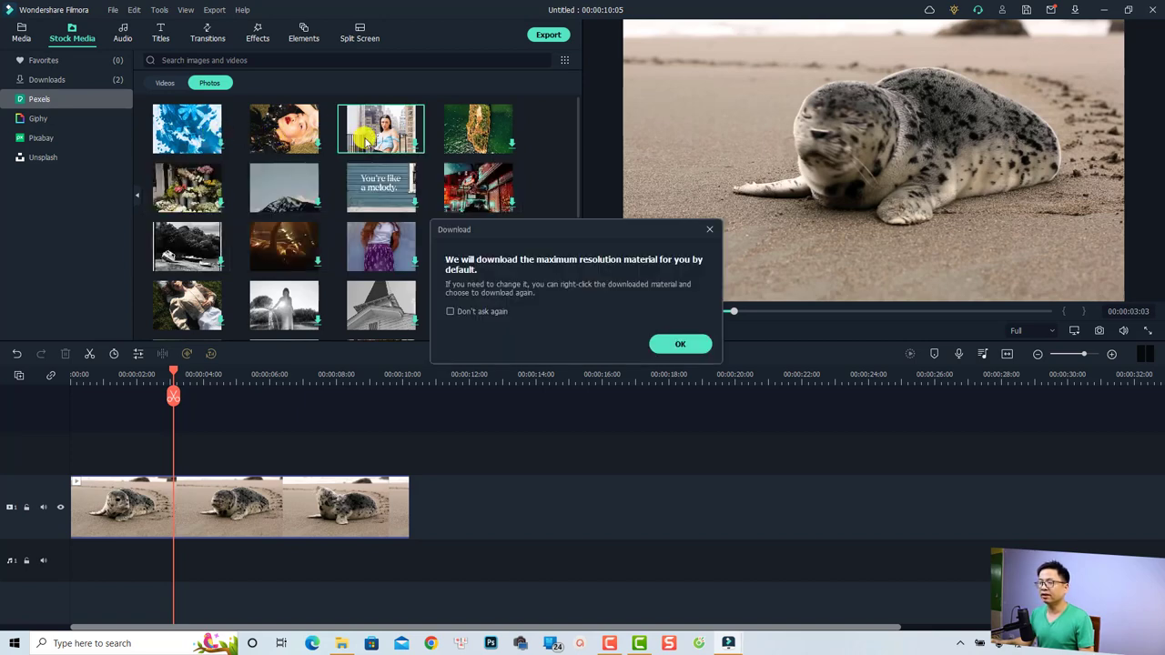
click(682, 343)
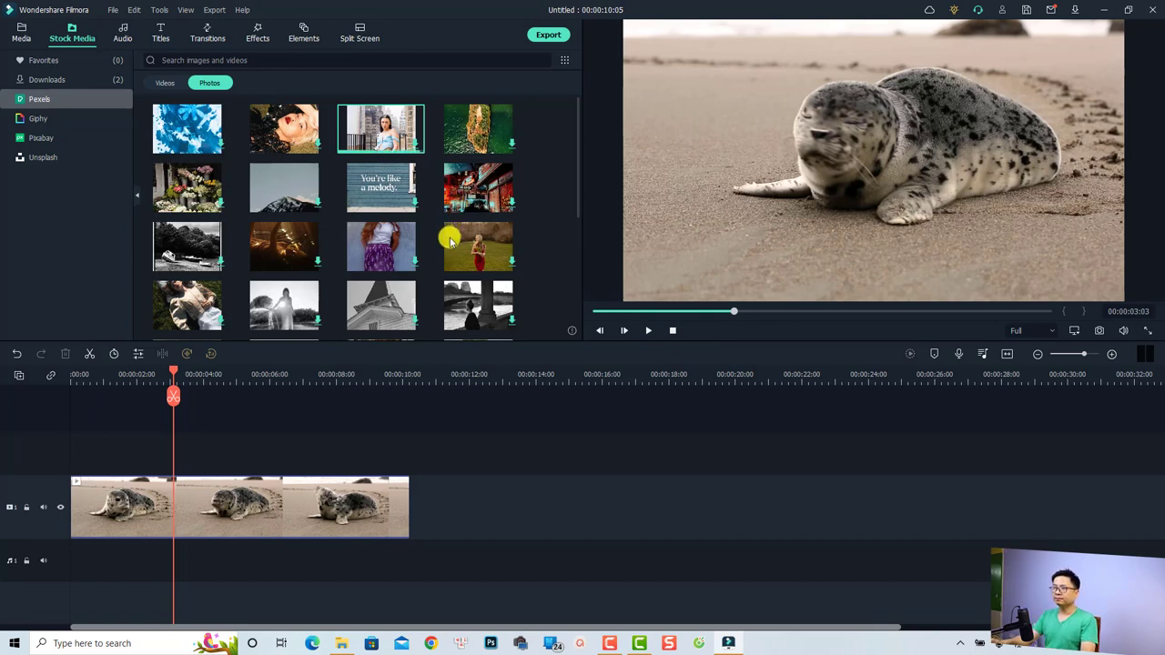
double_click(397, 151)
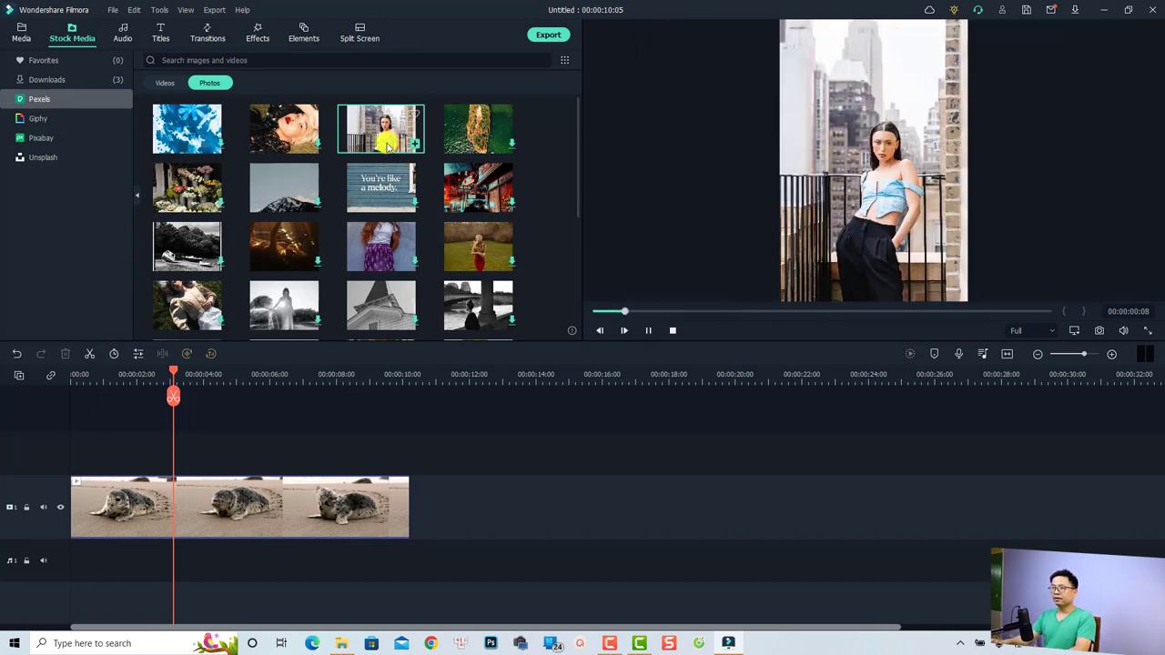
drag(387, 144, 176, 448)
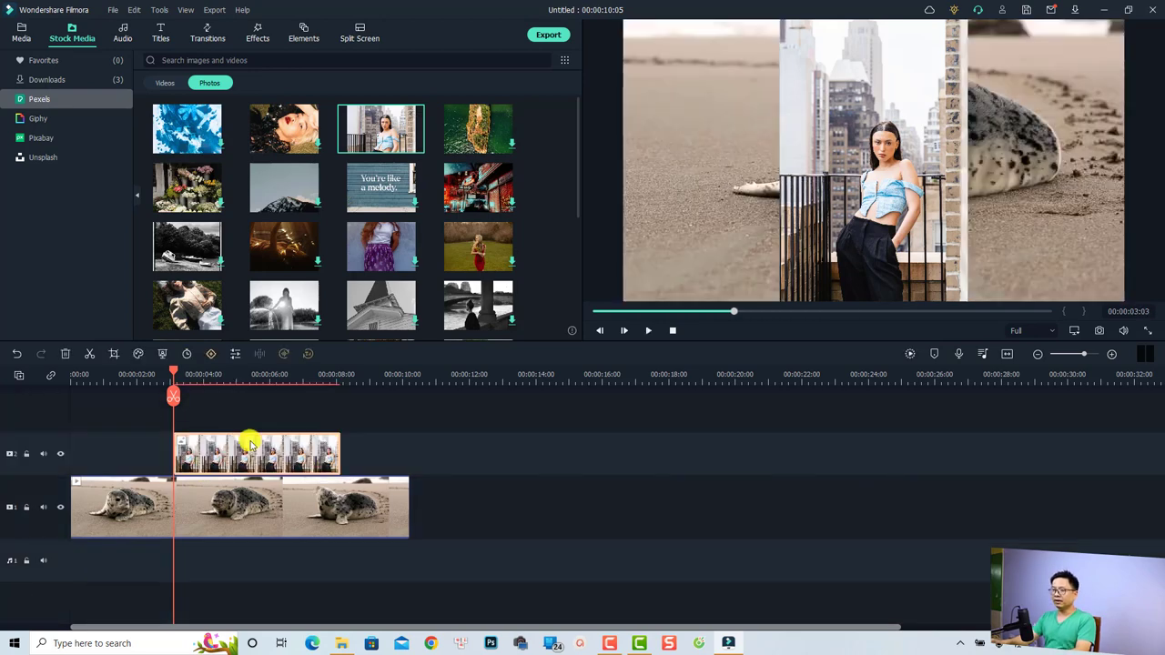
Shrink the overlay photo to under half the frame height and position it over the seal's body.
click(872, 164)
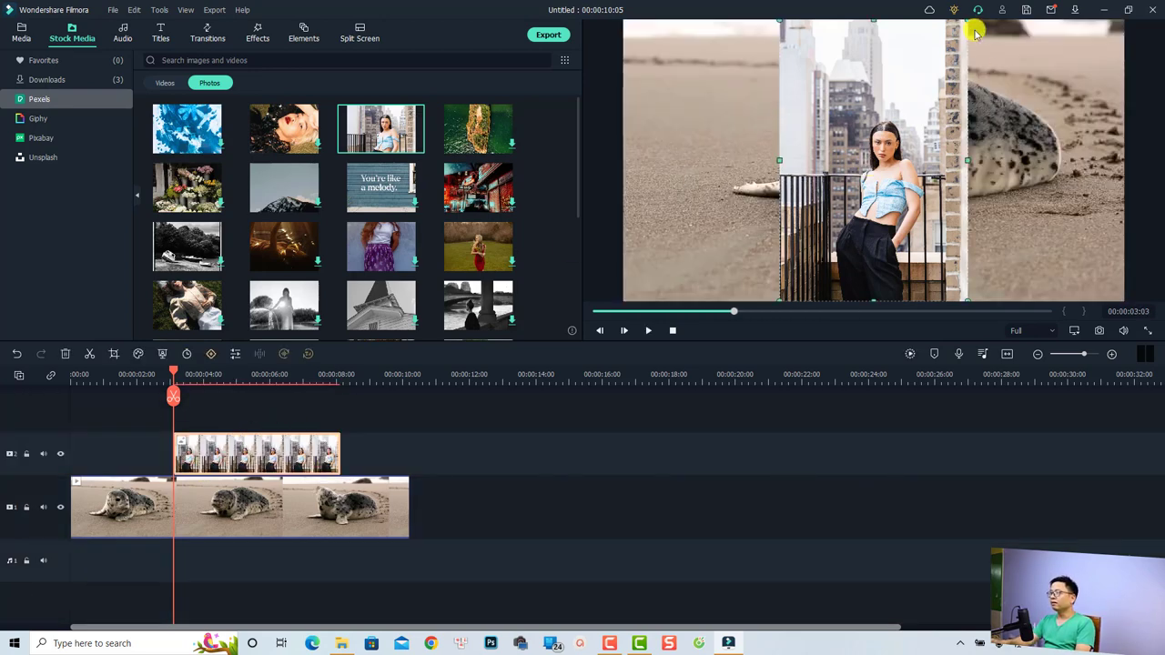
drag(967, 20, 857, 187)
drag(837, 254, 973, 163)
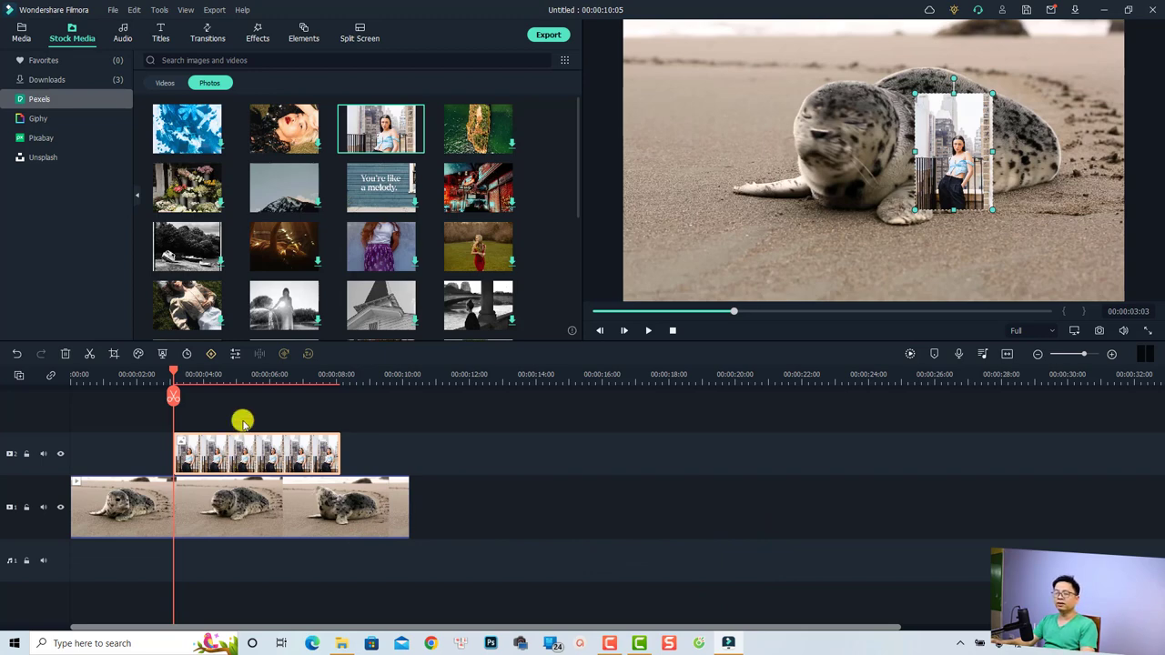
Try the Fade transition at the start of the overlay photo, play it back and remove it.
click(208, 38)
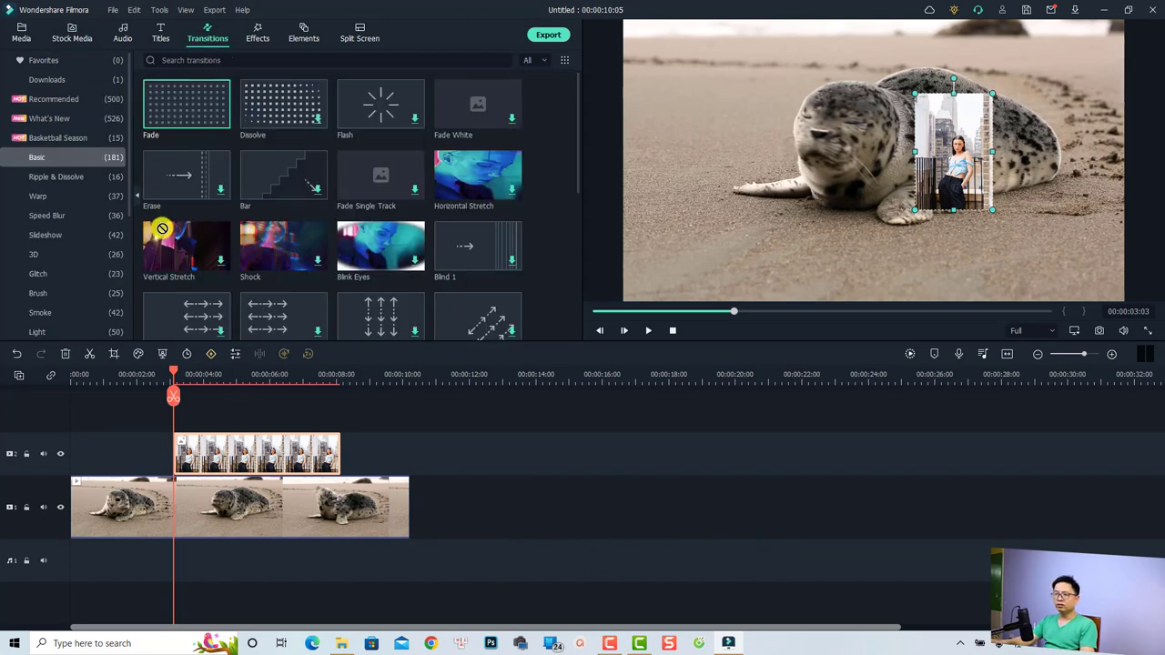
click(176, 437)
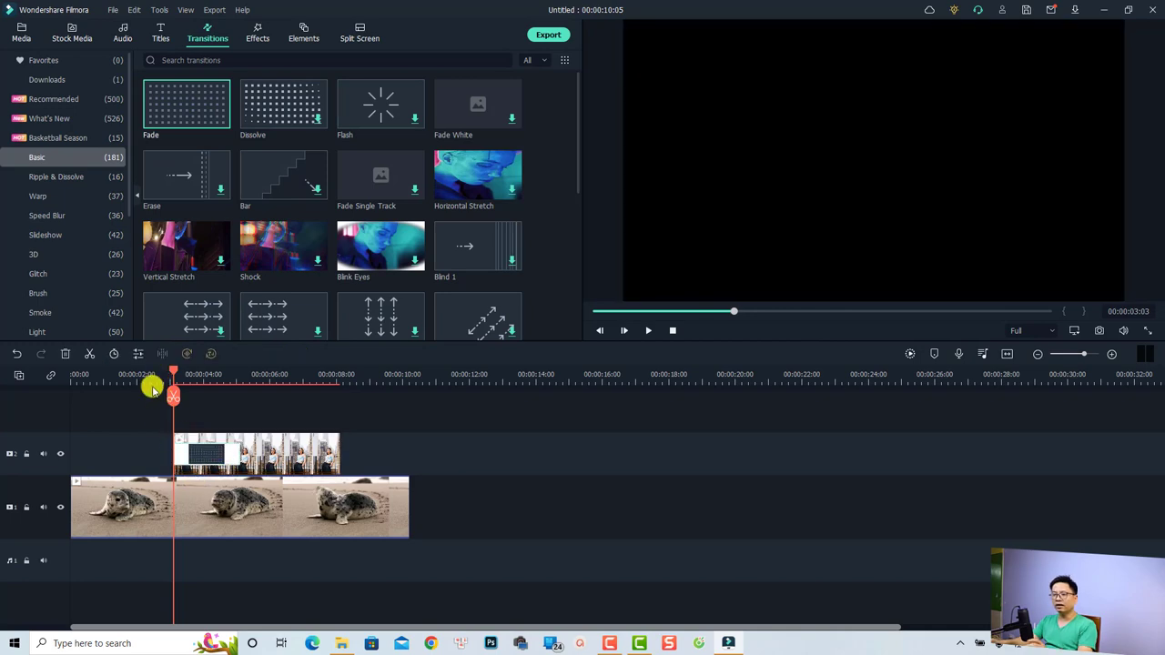
click(149, 376)
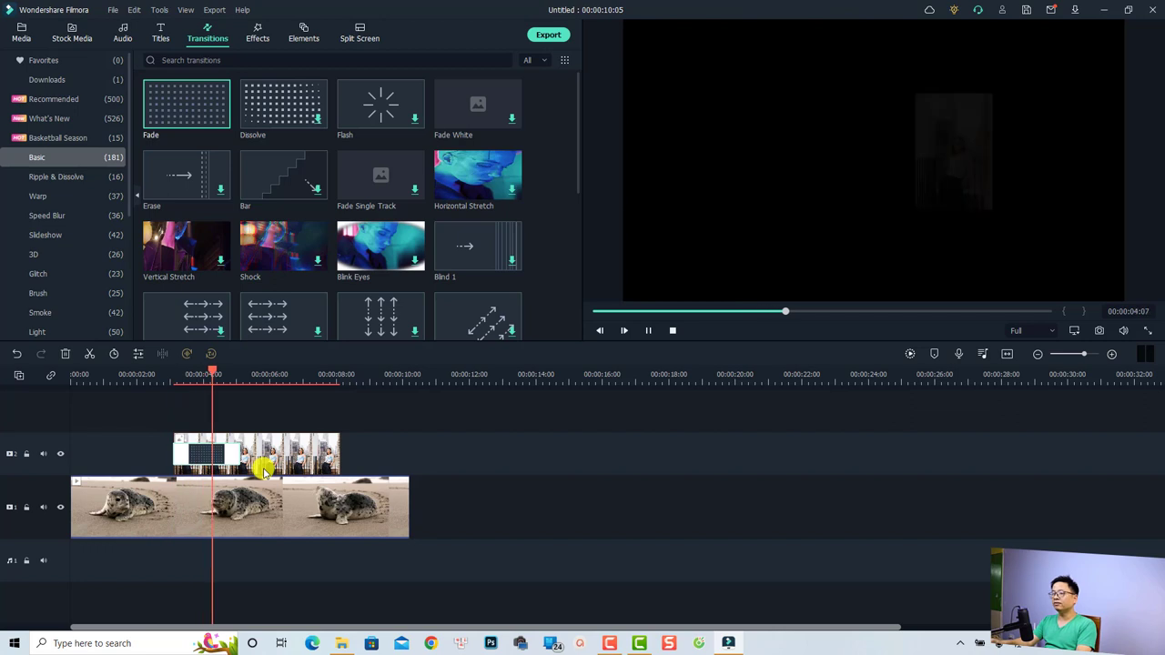
key(space)
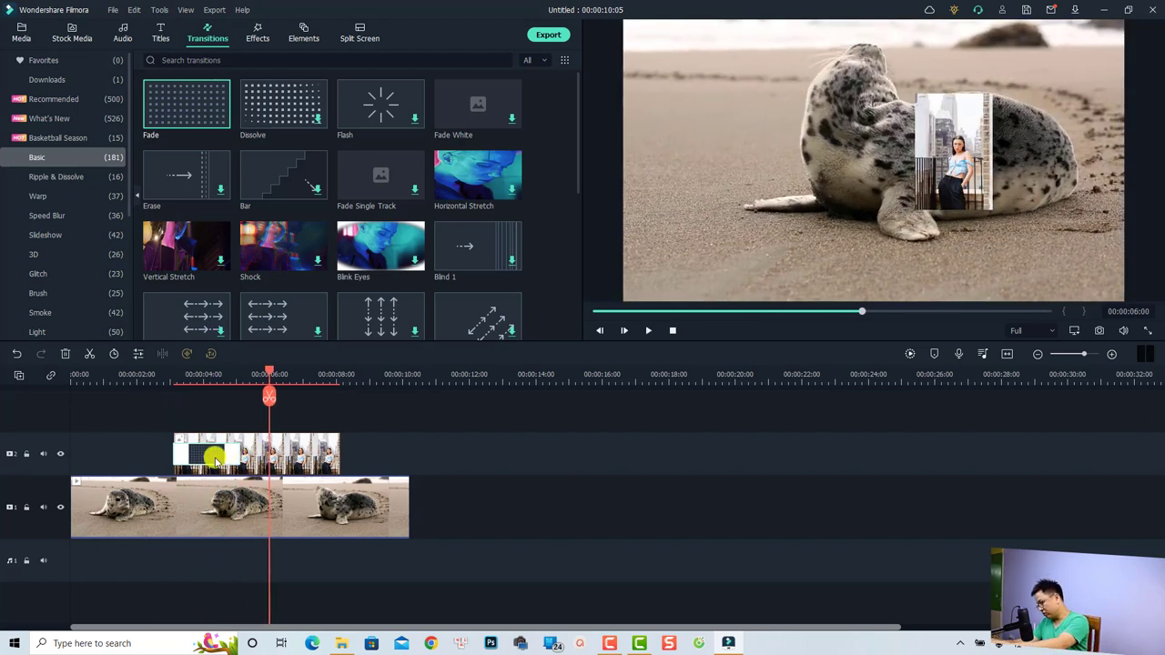
key(Delete)
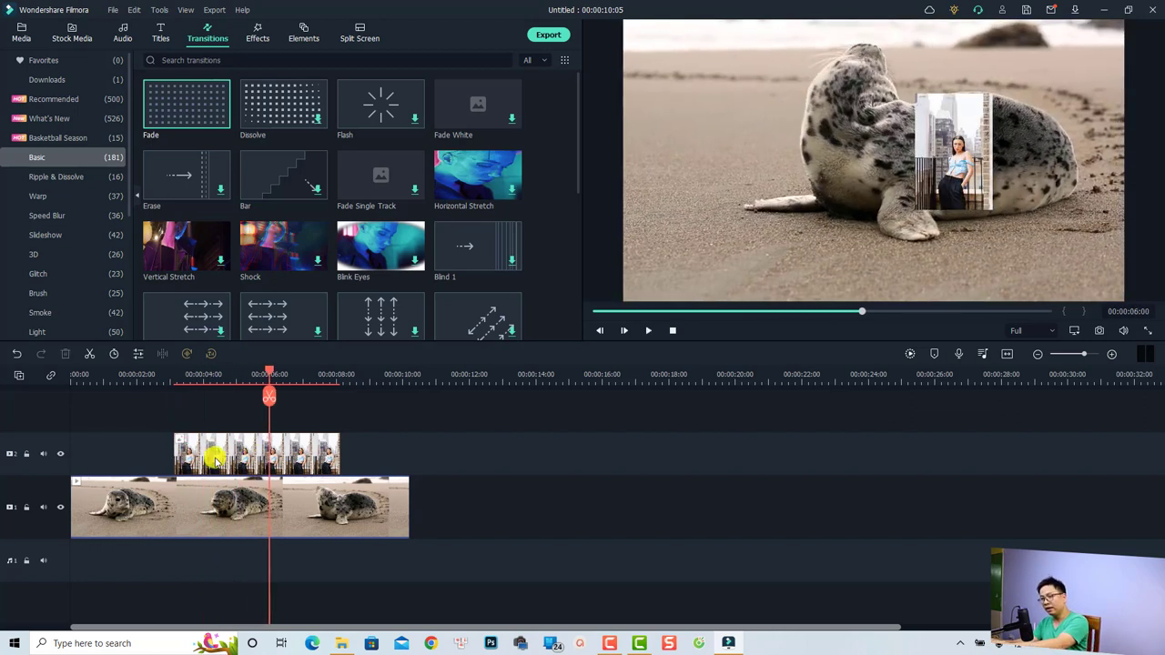
Keyframe the overlay photo's fade-in with 100% opacity at 00:00:04:02 and 0% at the photo's start, 00:00:03:03.
click(206, 375)
click(216, 455)
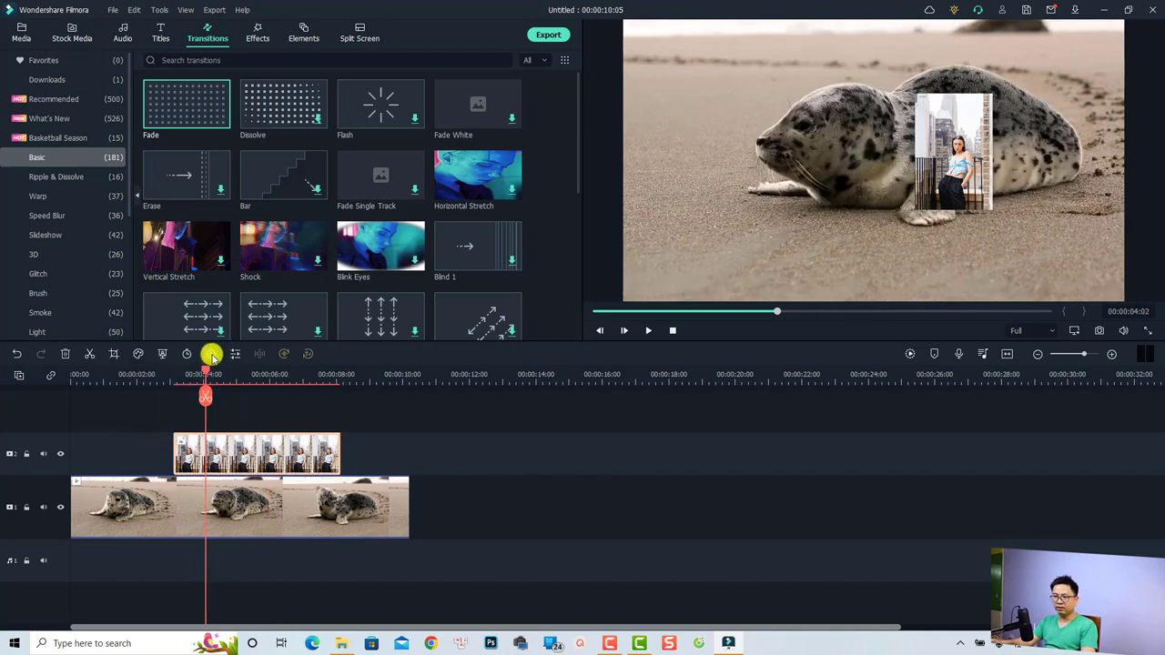
double_click(254, 462)
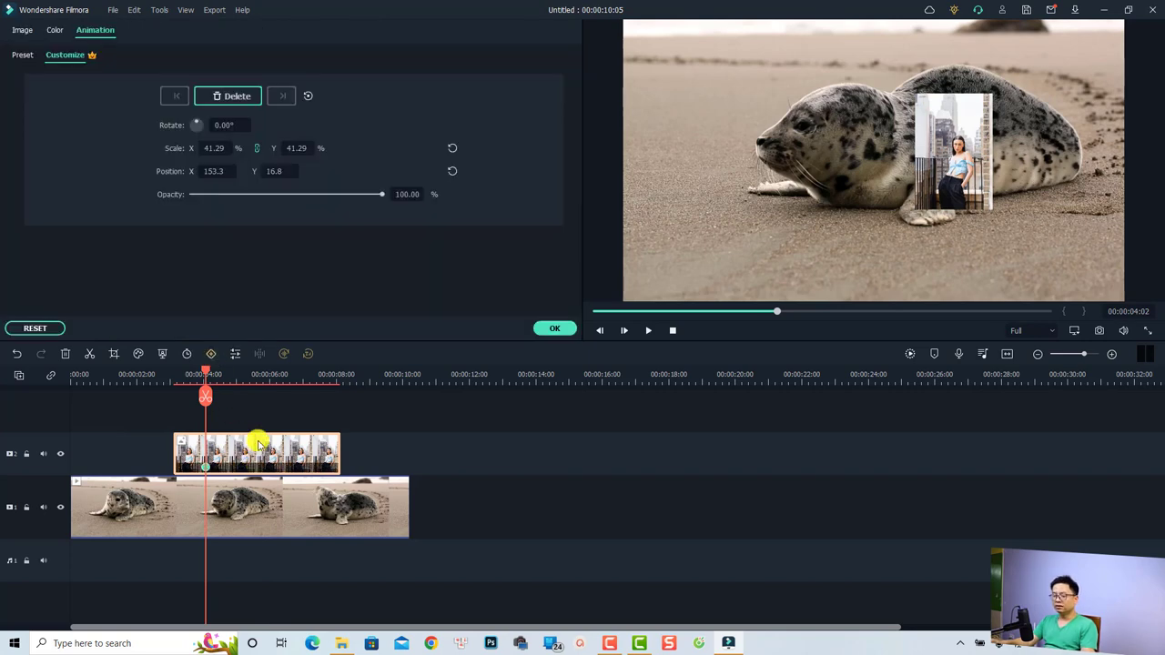
key(Up)
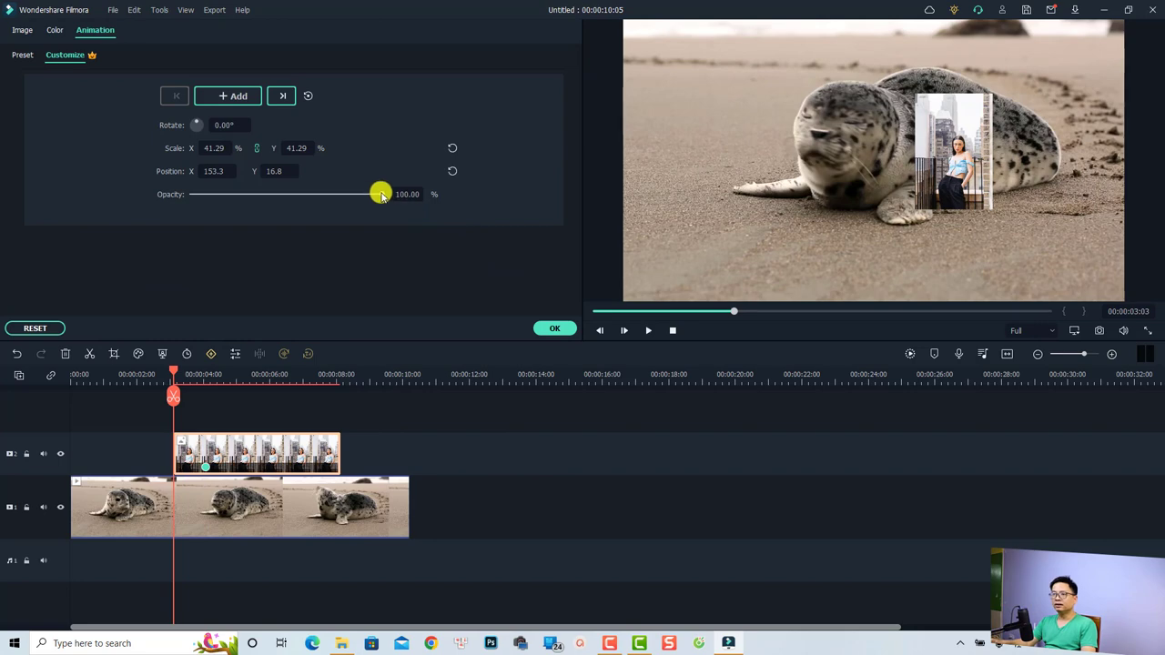
drag(380, 194, 177, 194)
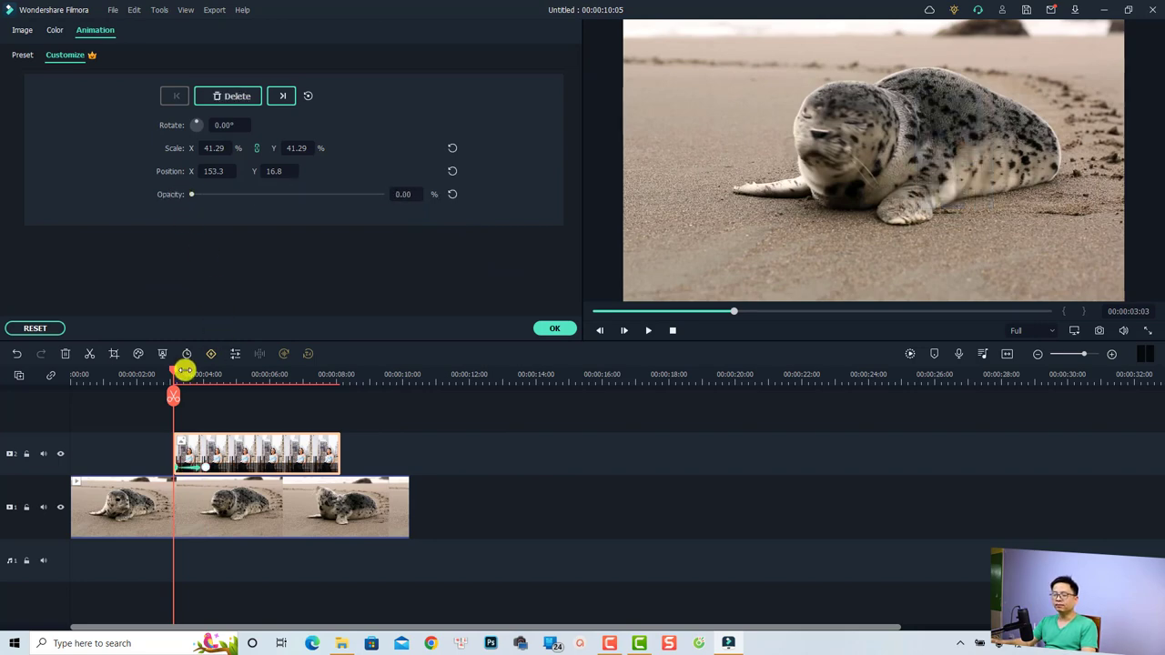
Play back the overlay photo's fade-in from 00:00:02:12 and pause at 00:00:07:02.
click(152, 380)
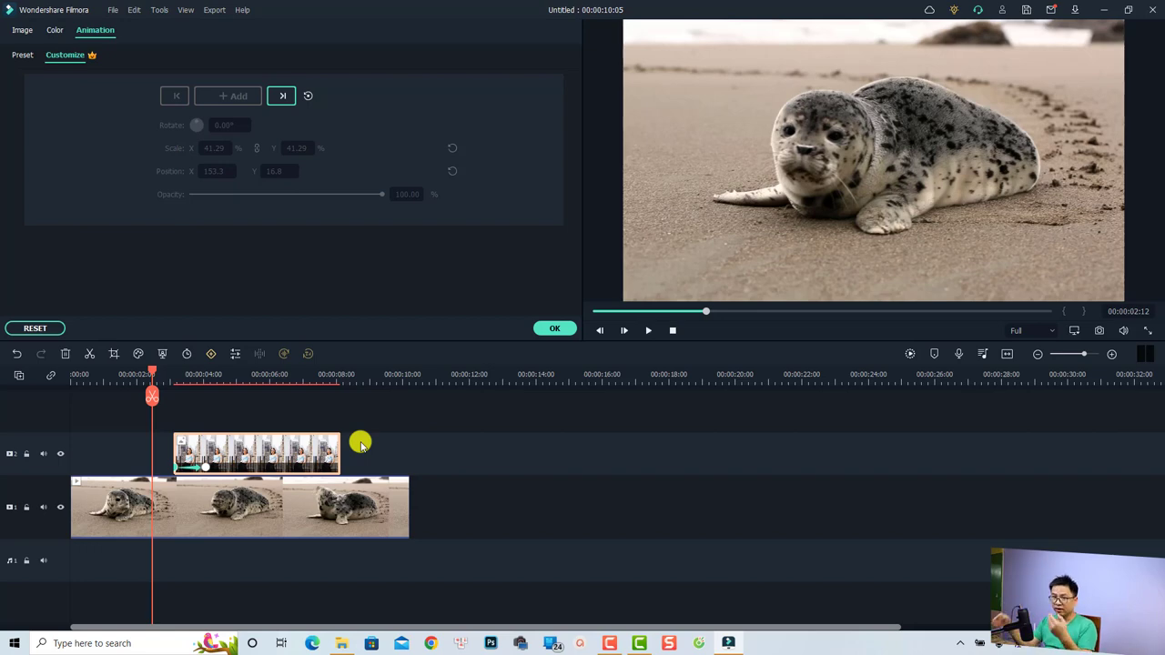
key(space)
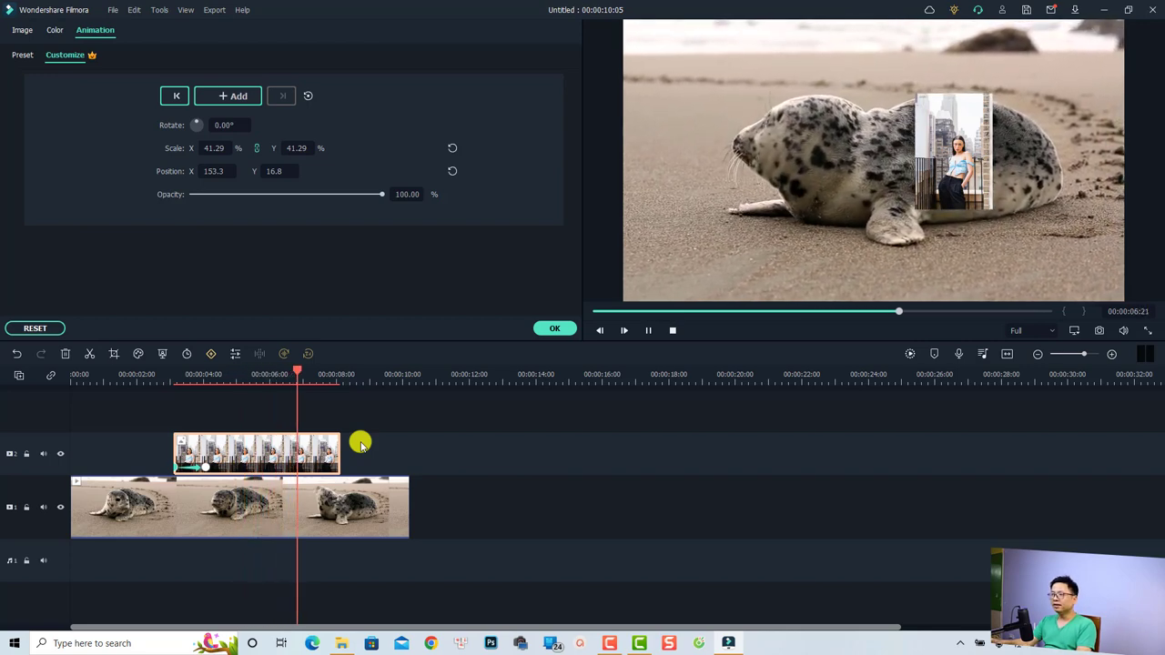
key(space)
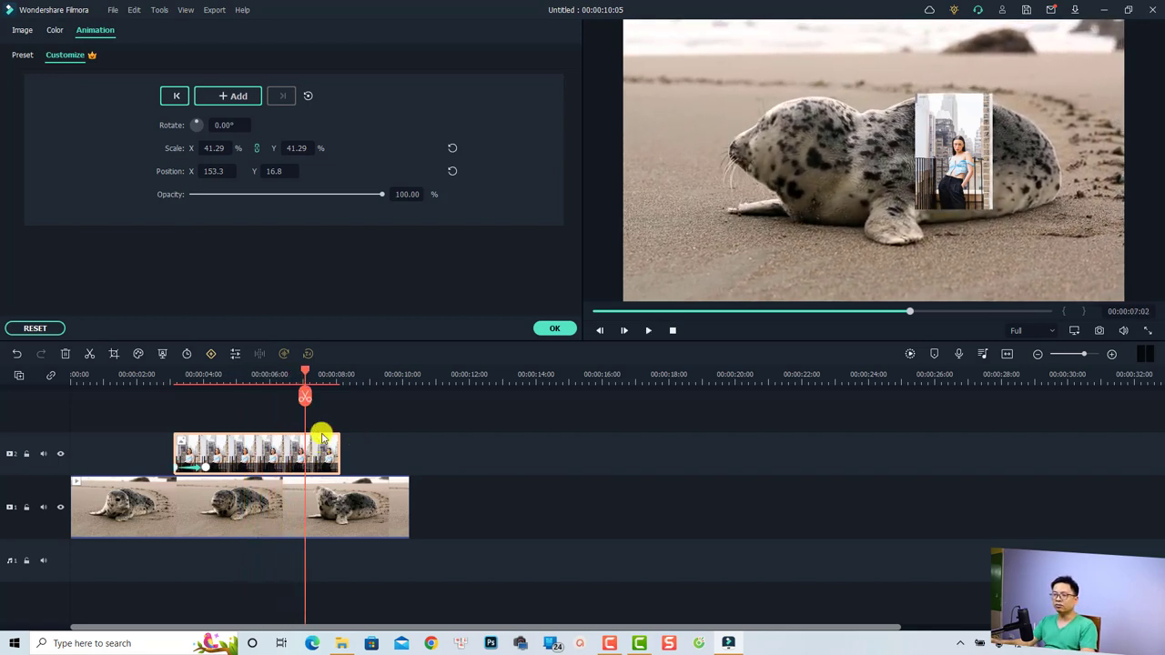
Keyframe the overlay photo's fade-out with 100% opacity at 00:00:07:02 and 0% at the photo's end, 00:00:08:03.
click(228, 96)
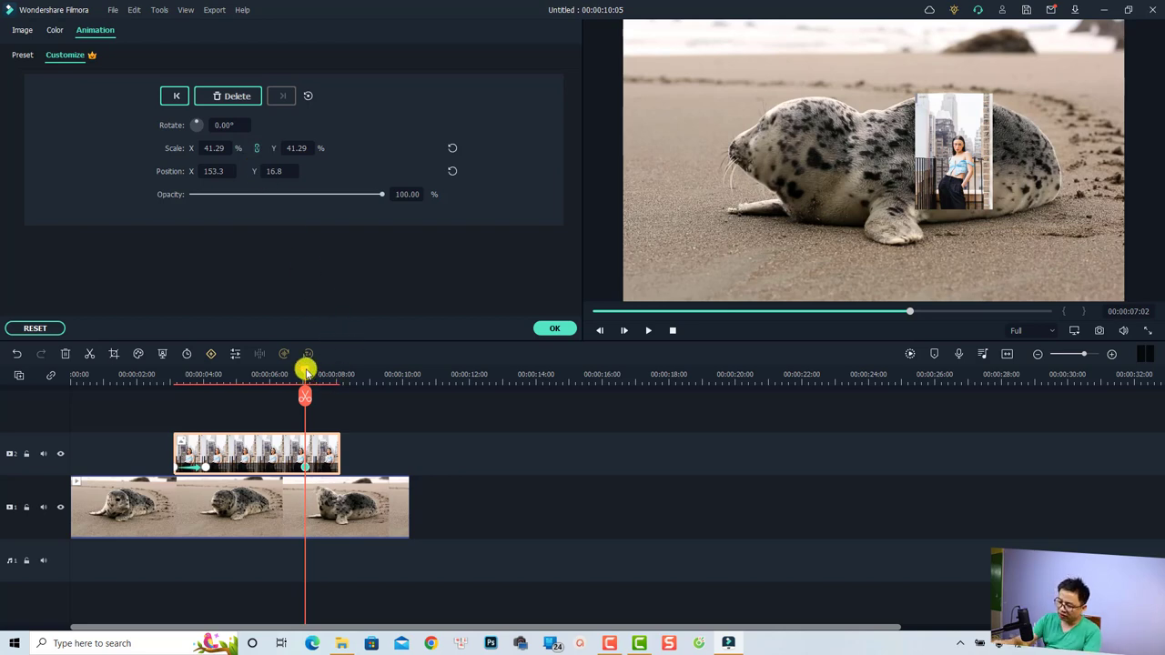
key(Down)
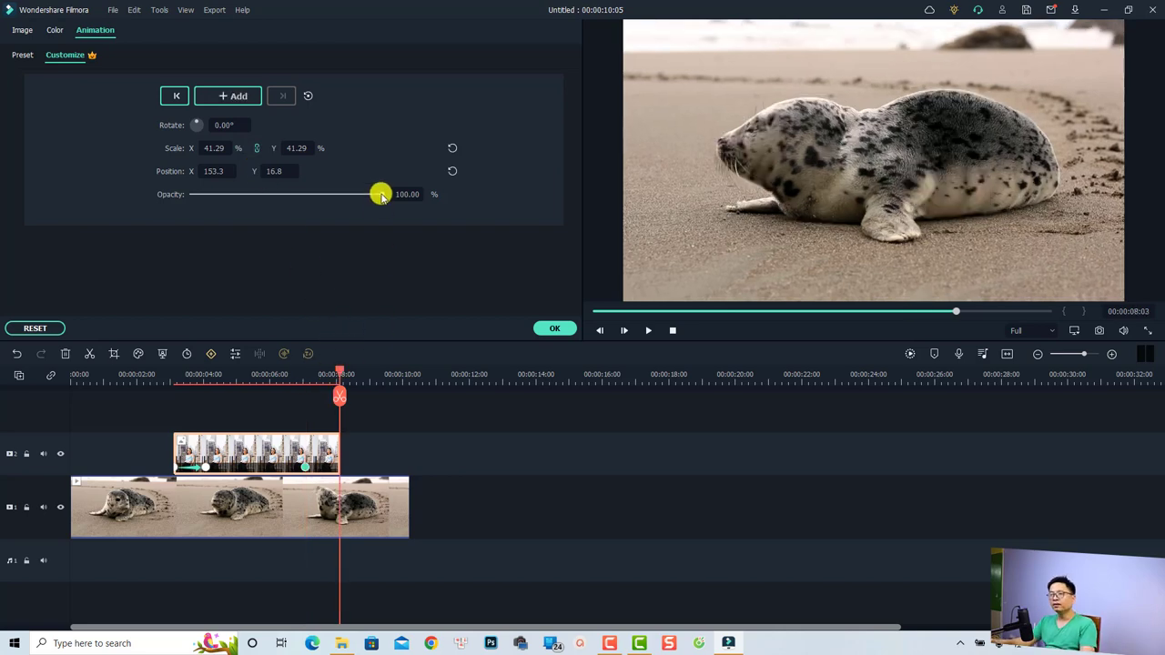
drag(381, 194, 157, 193)
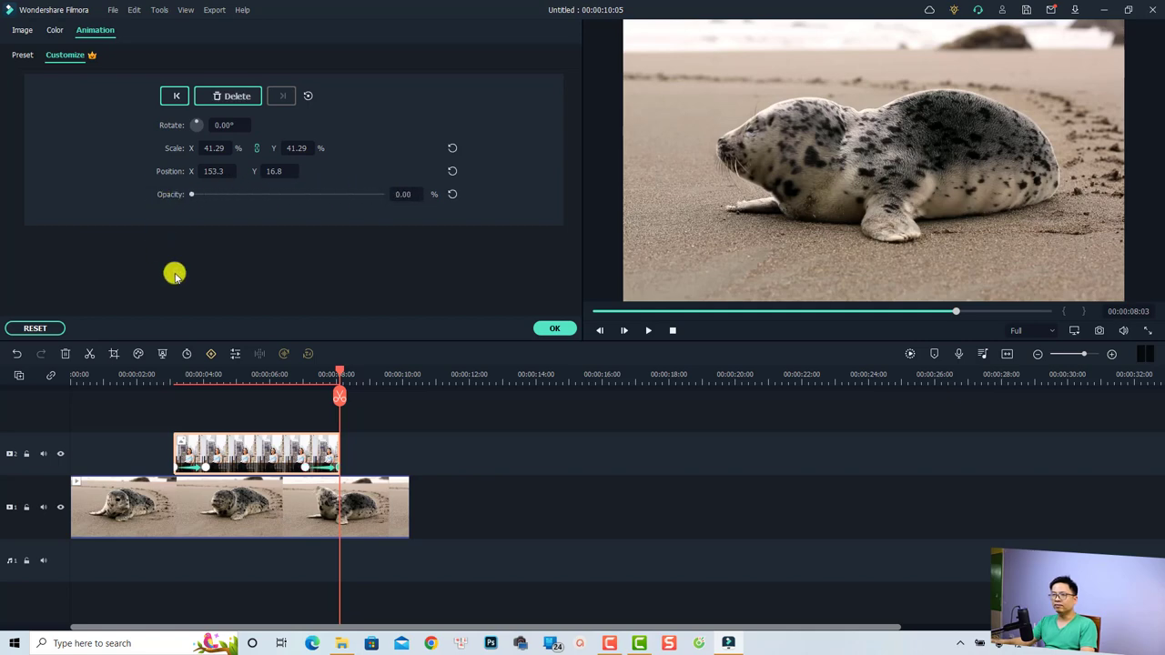
Close the photo's animation settings and play the timeline from 00:00:01:24 to review both opacity fades.
click(150, 377)
click(406, 442)
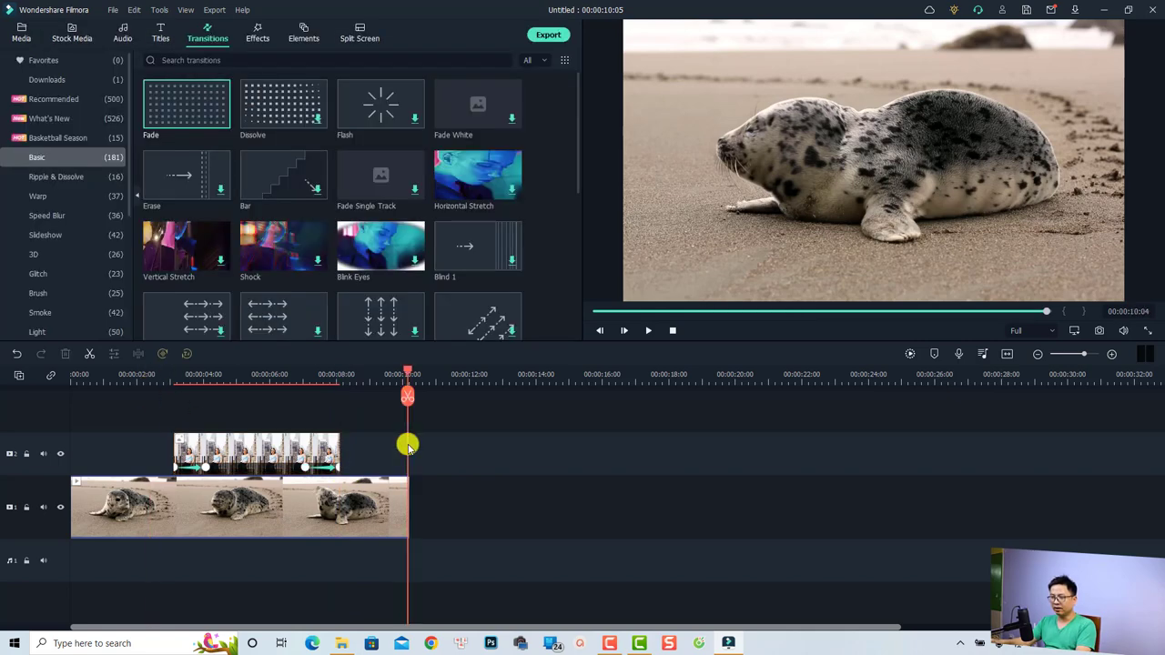
click(136, 377)
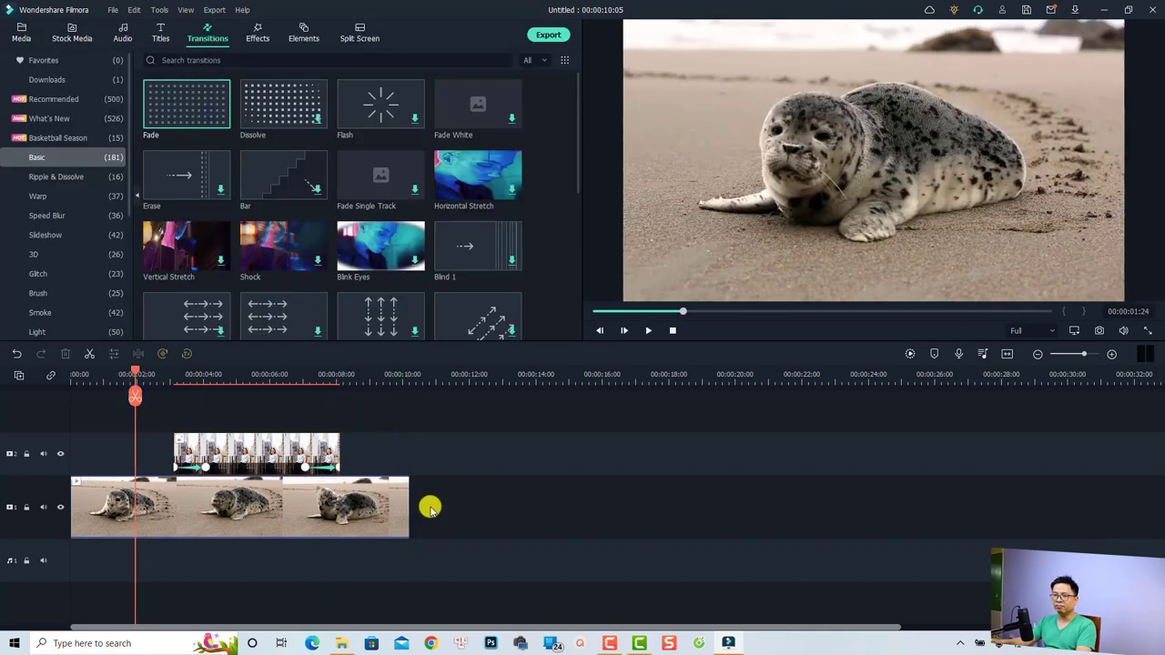
key(space)
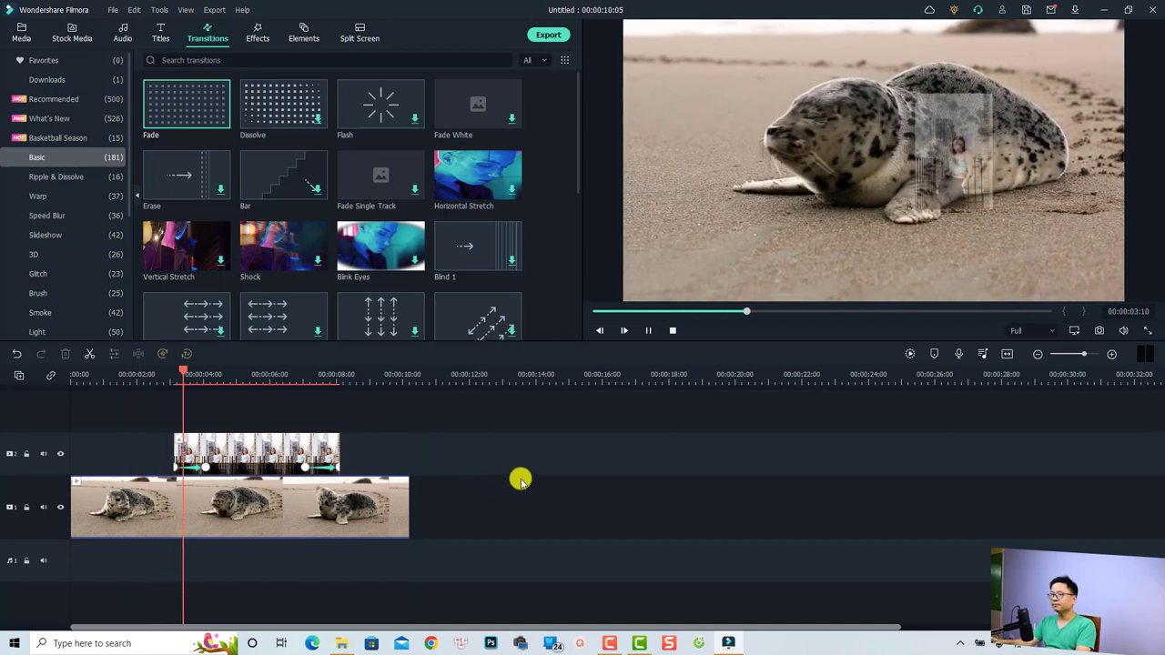